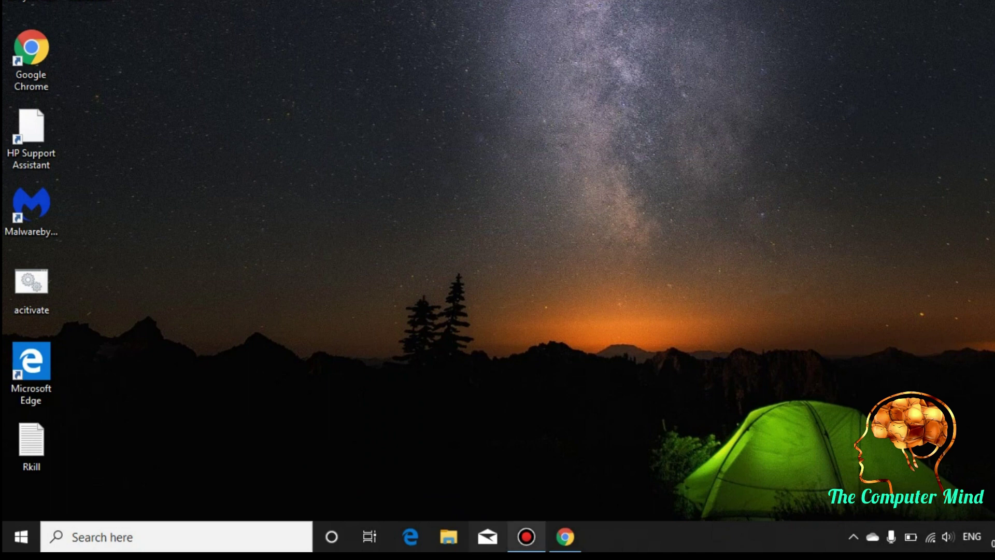
- Bring the Chrome window with the VirtualBox download page to the front
click(526, 536)
- Go back and navigate to the VirtualBox Downloads page
click(565, 536)
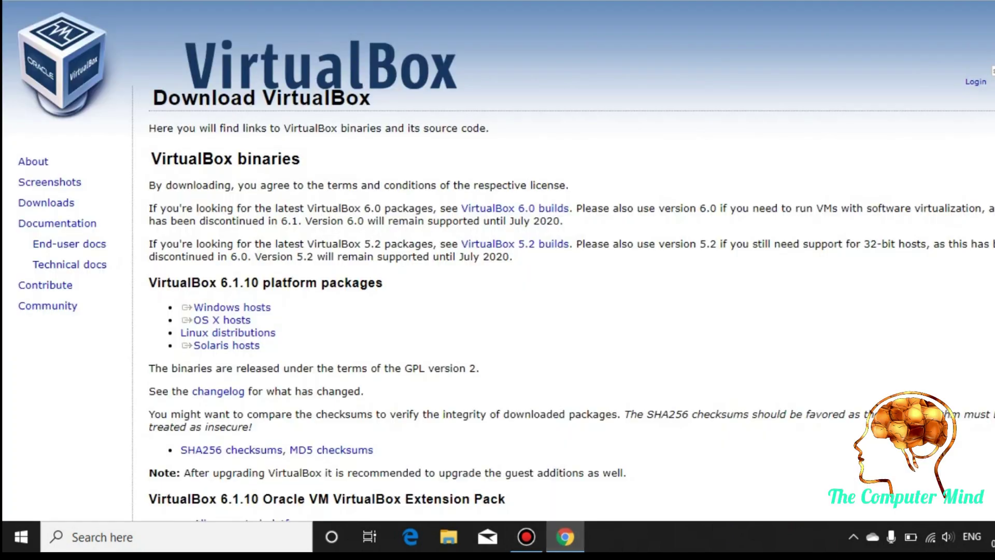
key(alt+Left)
scroll(497, 259, down, 3)
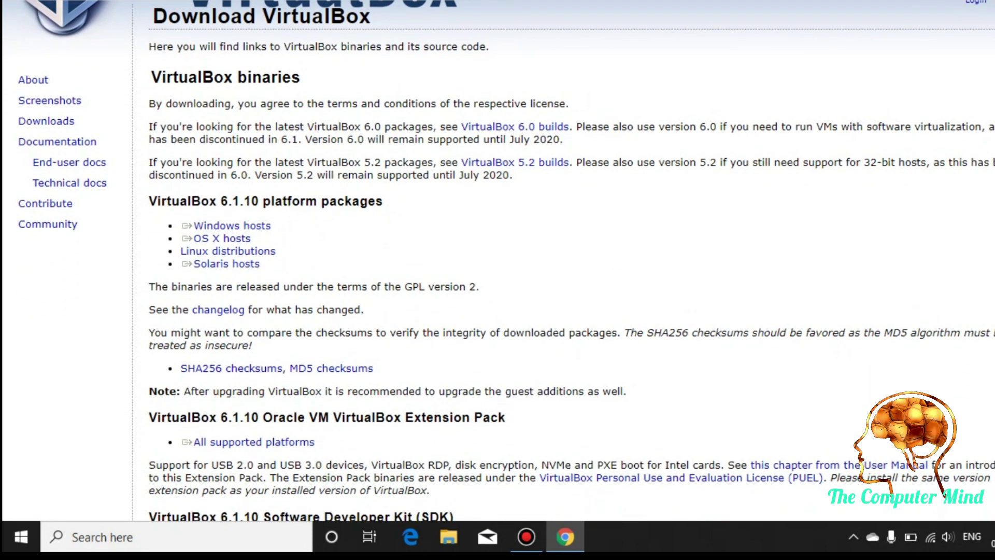
click(232, 128)
scroll(498, 254, down, 8)
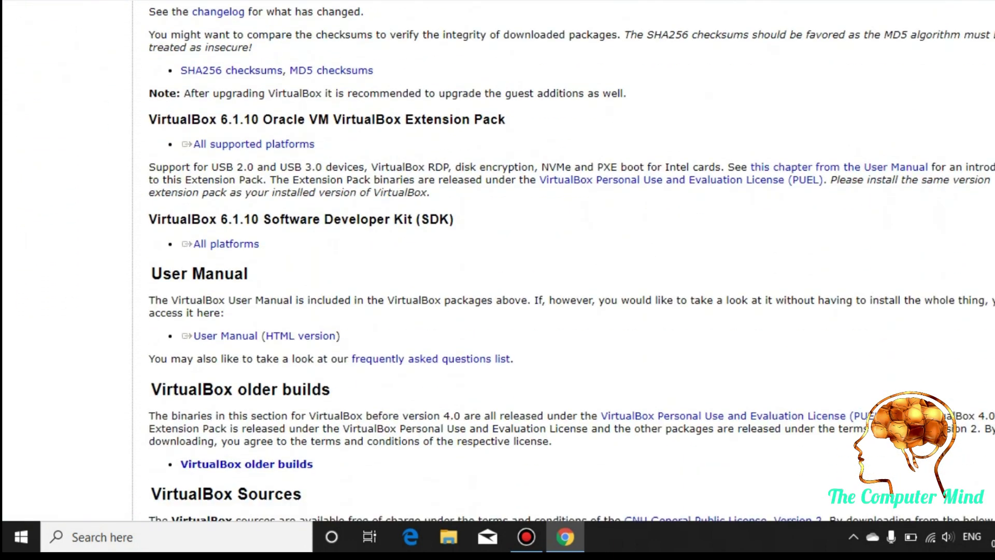
scroll(497, 259, down, 2)
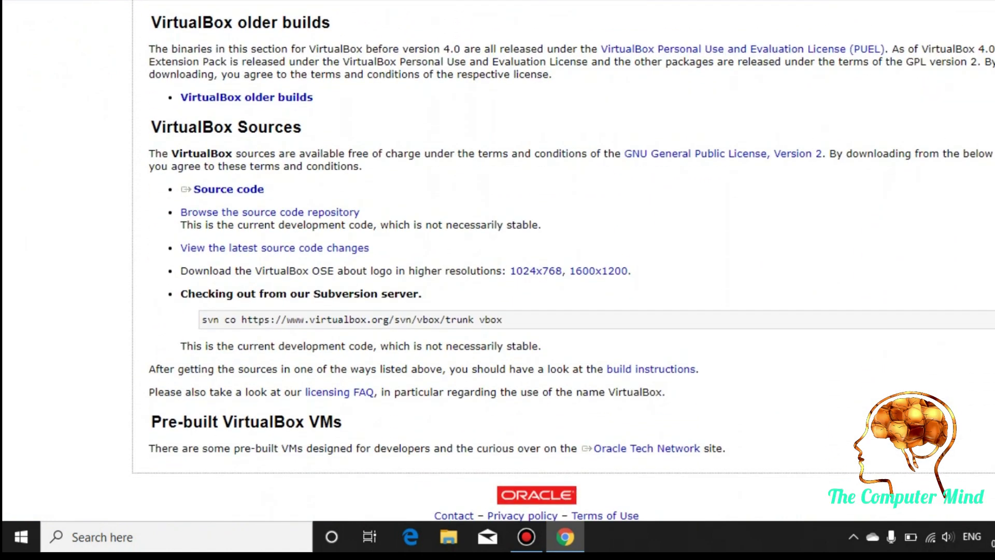
scroll(497, 259, up, 3)
scroll(497, 259, up, 11)
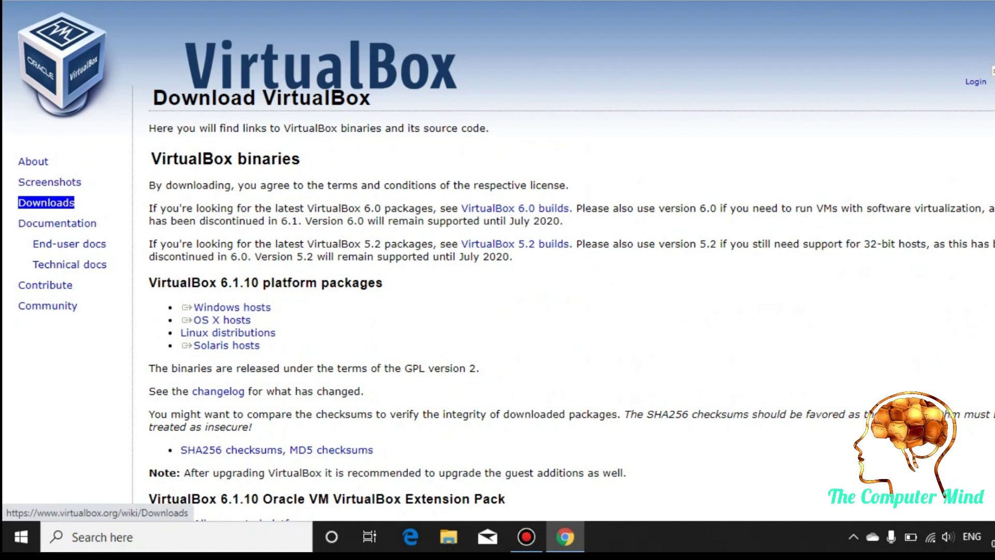
click(46, 202)
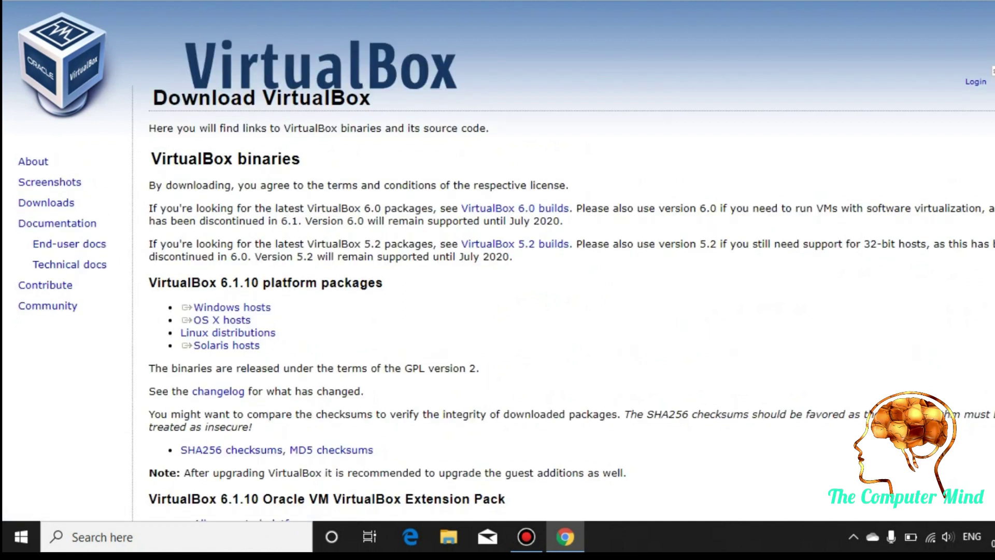
- Download the VirtualBox 6.1.10 Windows hosts installer and launch the downloaded .exe
click(232, 307)
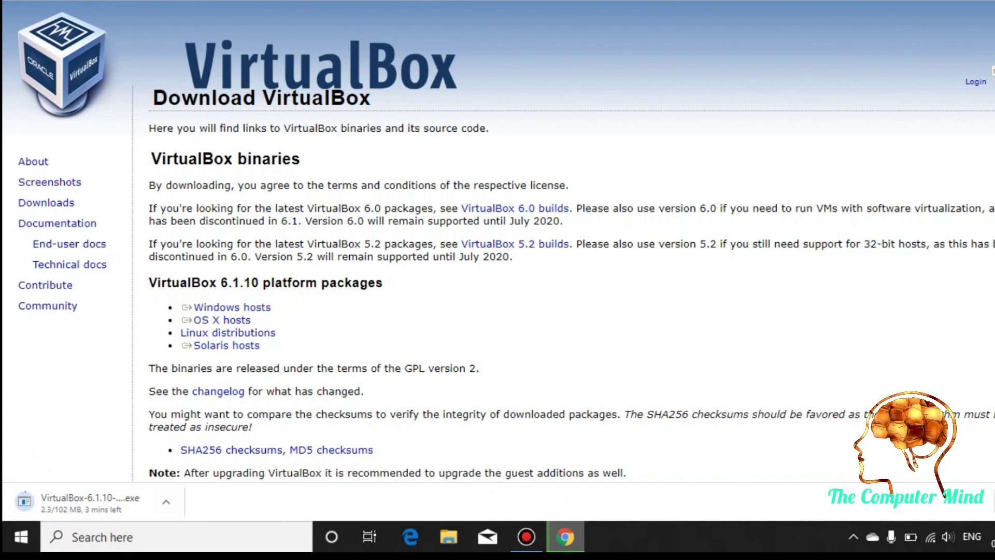
scroll(497, 238, down, 7)
drag(266, 467, 335, 467)
scroll(497, 241, down, 9)
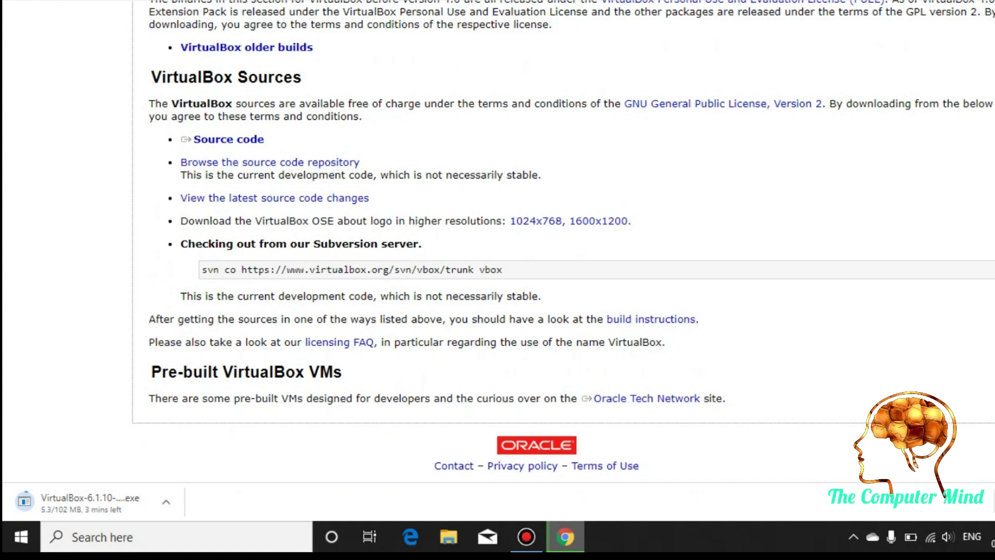
scroll(497, 238, up, 15)
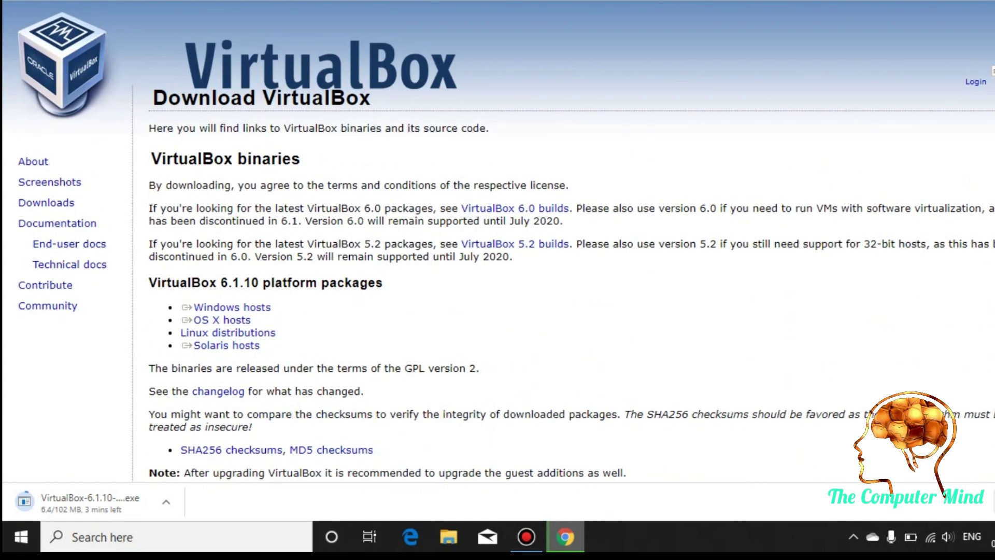
mouse_move(526, 536)
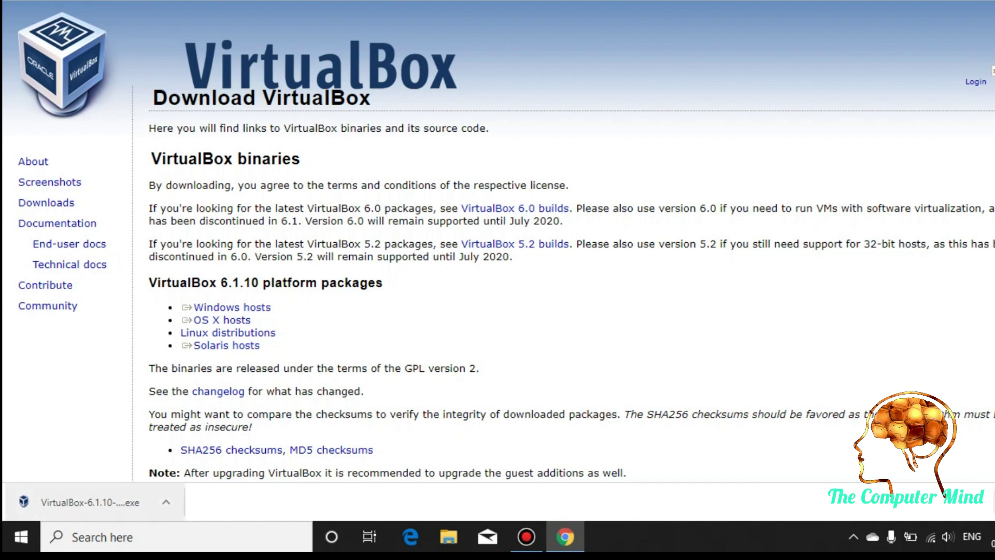
click(88, 501)
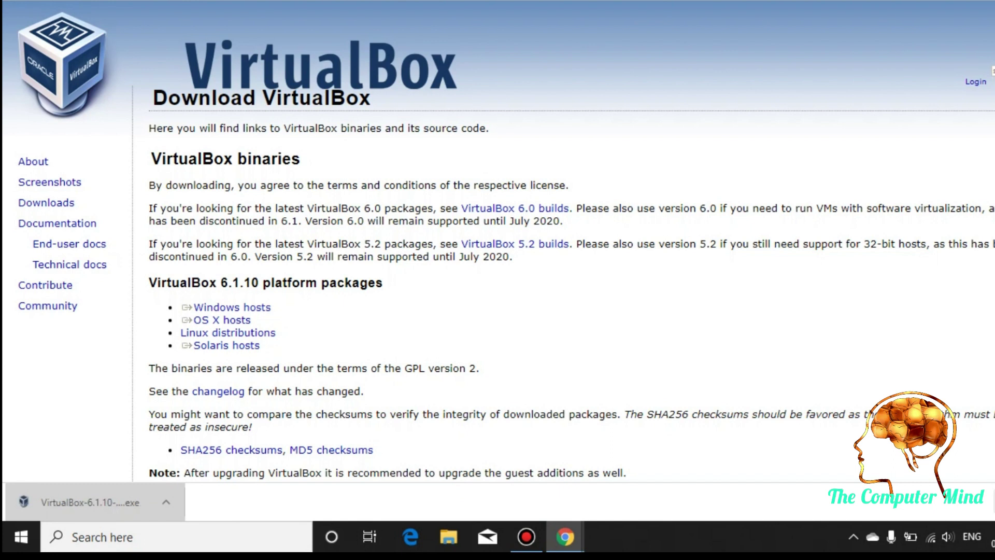
key(super+d)
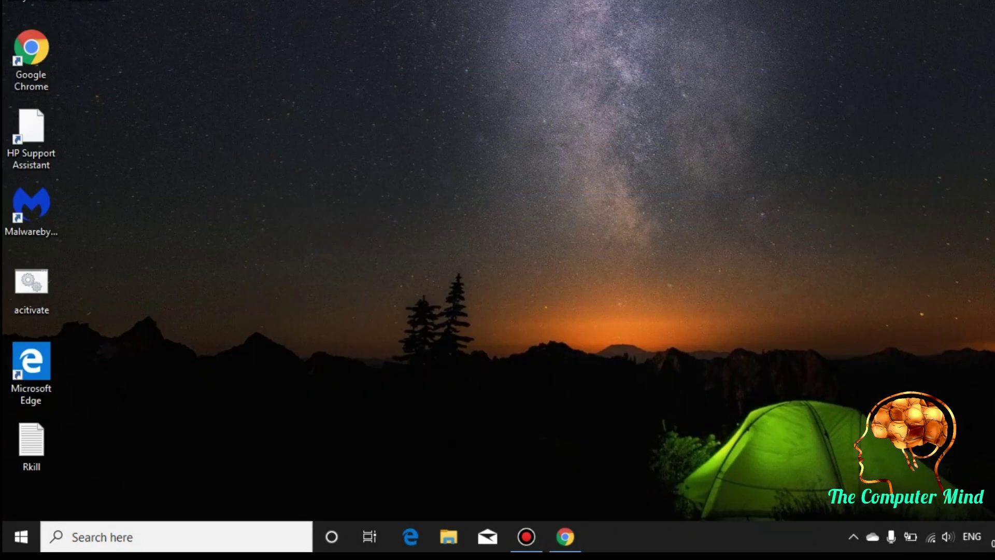
- Refresh the desktop, keep default features and all four shortcut options, and accept the network reset
right_click(663, 140)
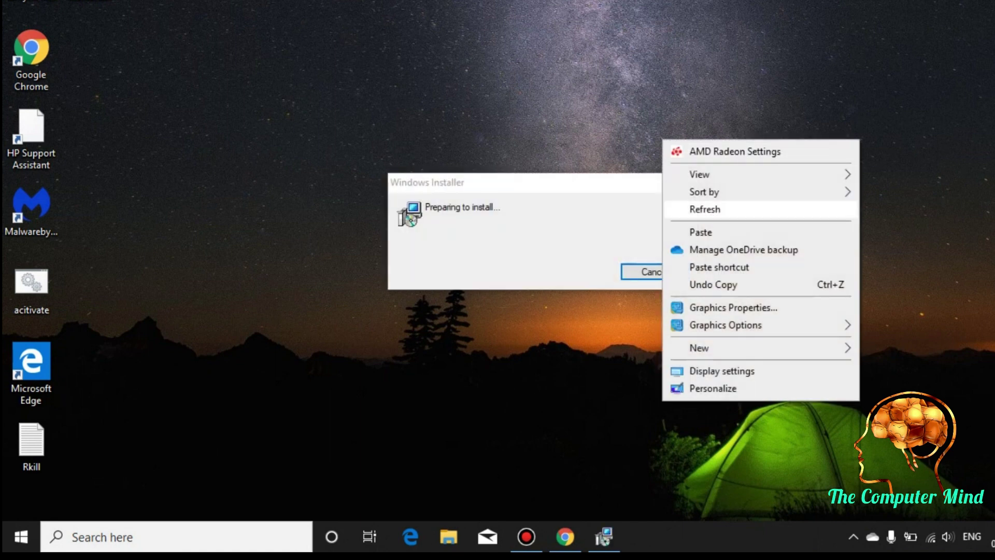
click(705, 209)
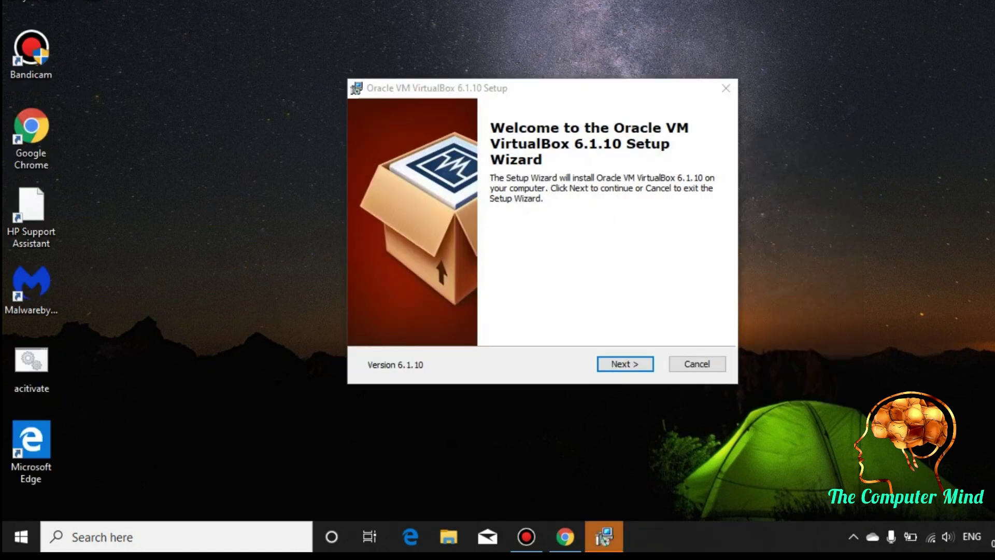
key(Return)
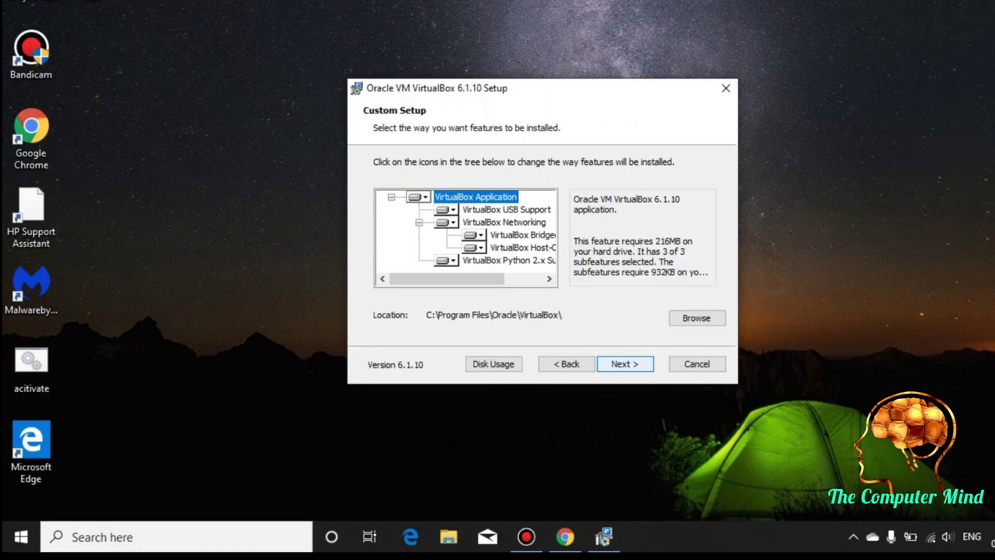
key(Return)
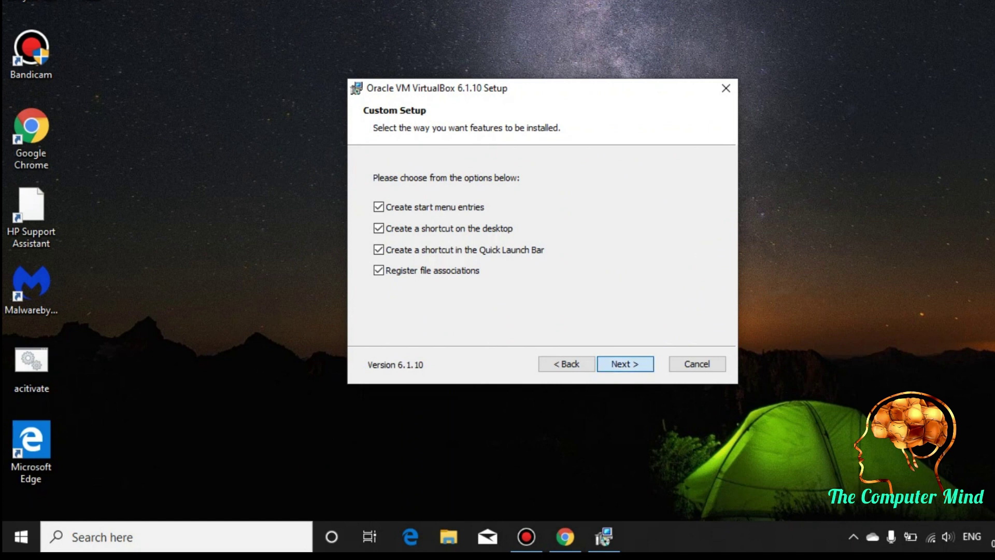
key(Return)
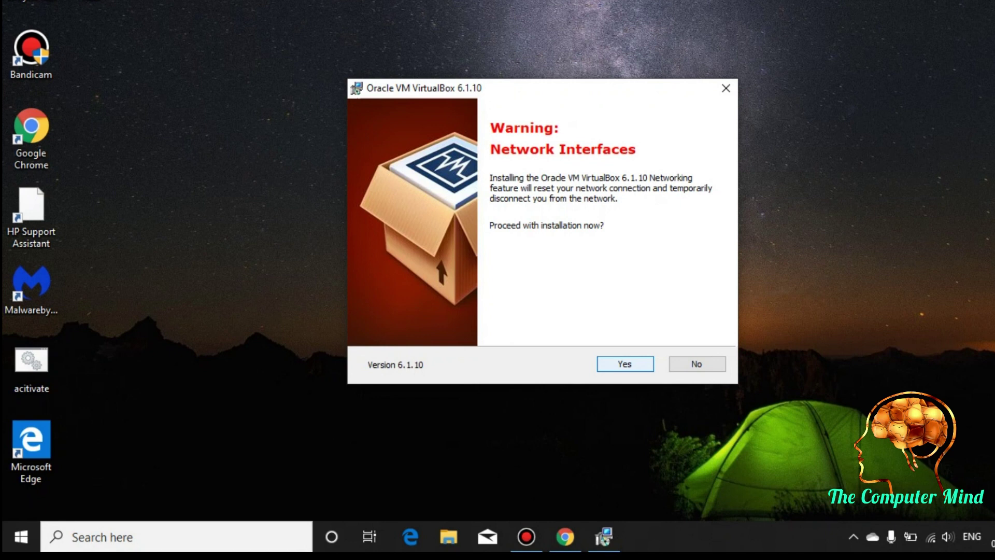
key(Return)
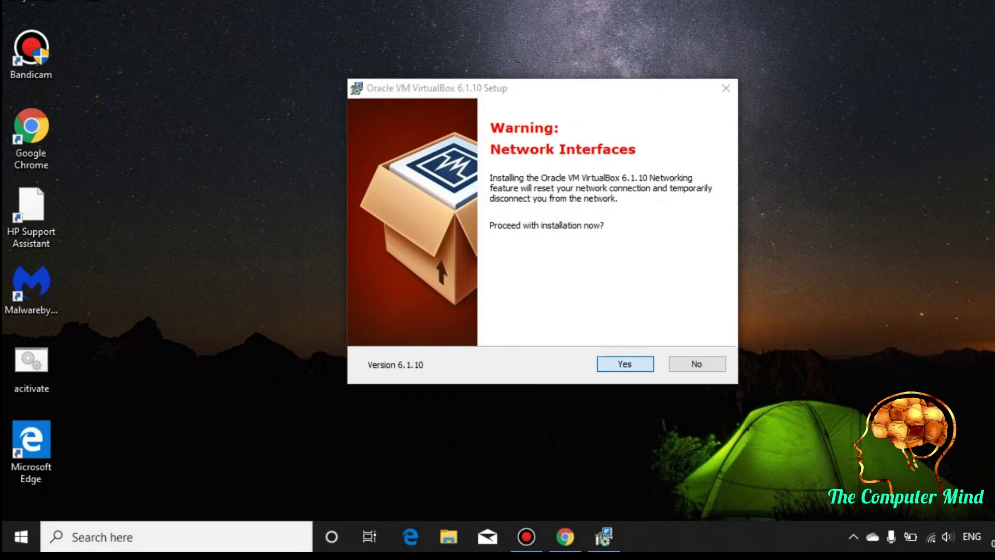
- Install VirtualBox 6.1.10, approving the Oracle USB device driver
key(Return)
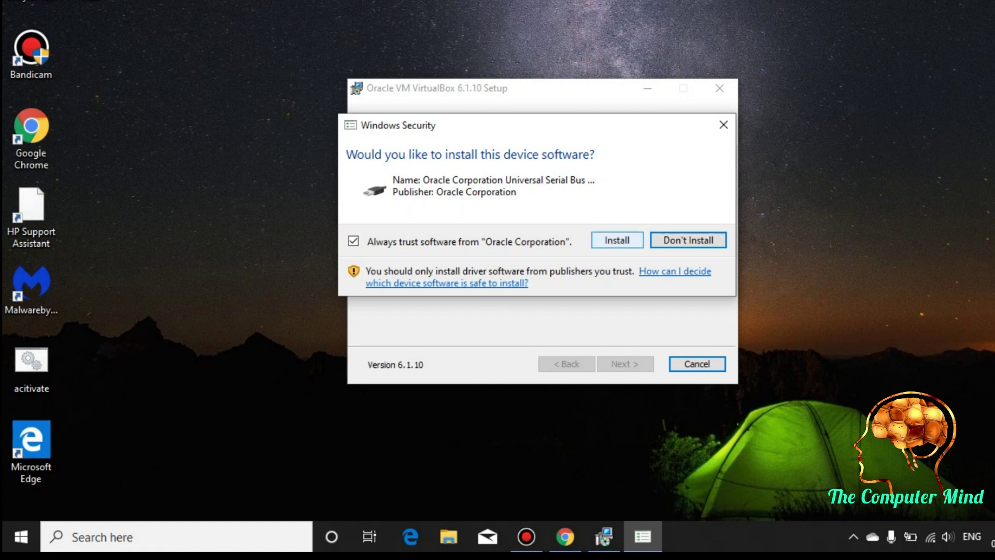
click(617, 240)
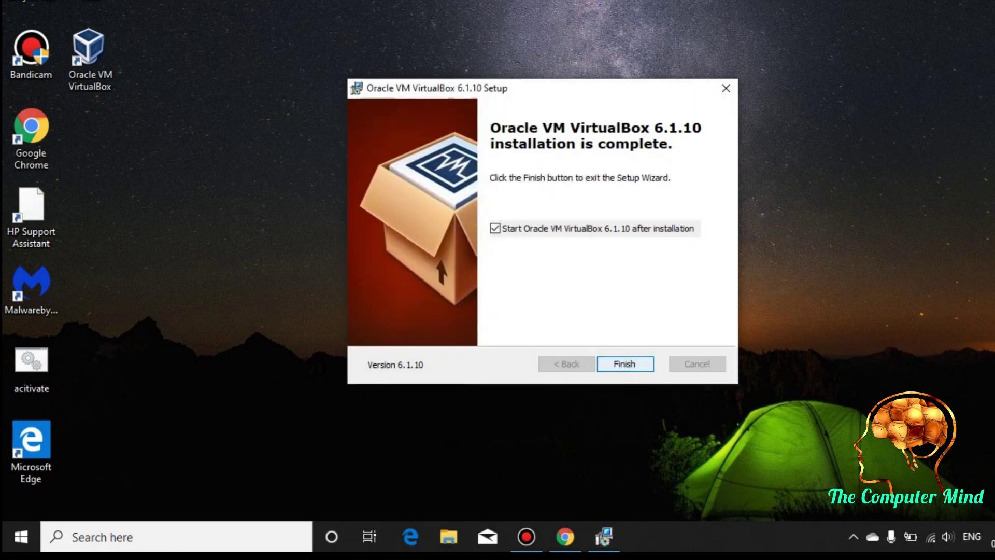
- Finish setup with VirtualBox starting afterwards, and maximise the VirtualBox Manager window
key(Return)
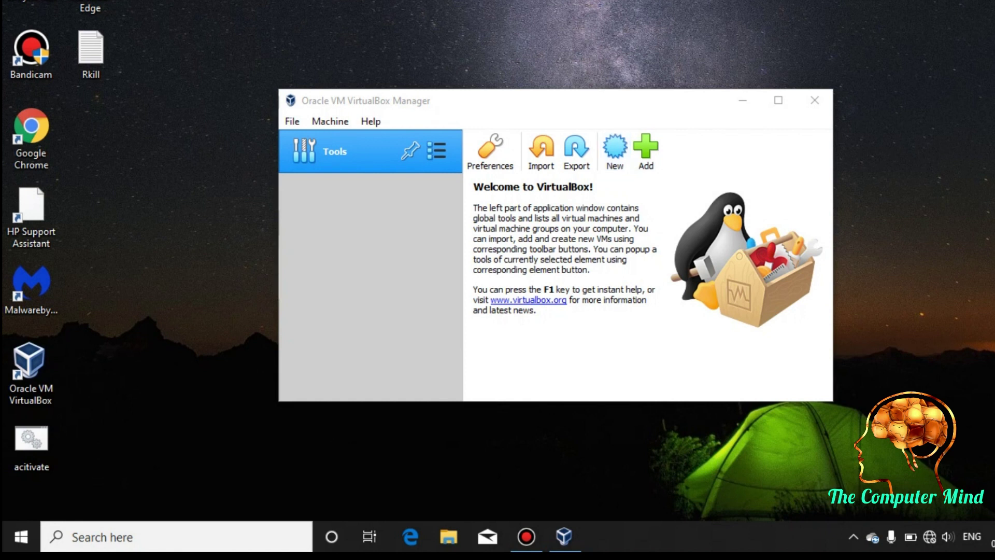
key(super+Up)
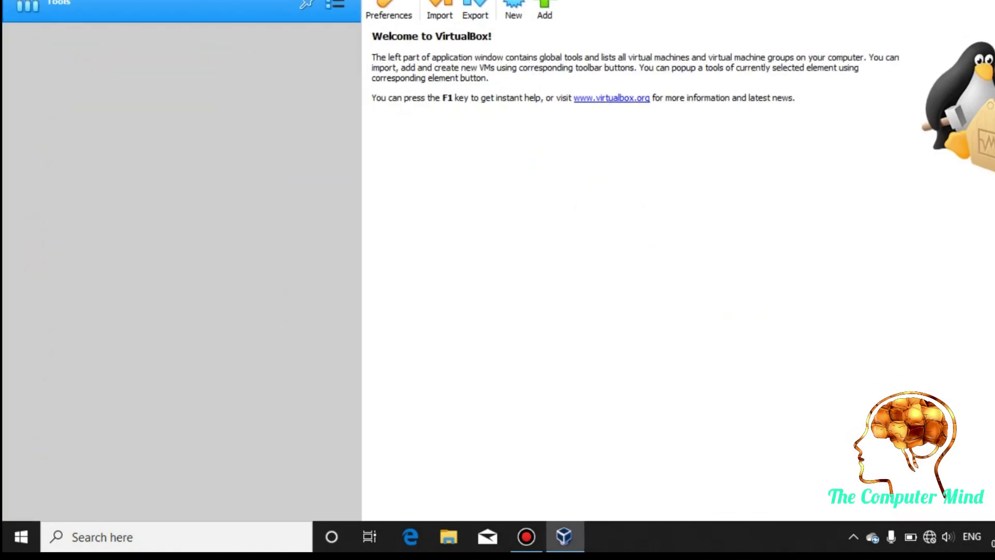
- Restore the Manager window size and begin creating a new virtual machine
key(super+Down)
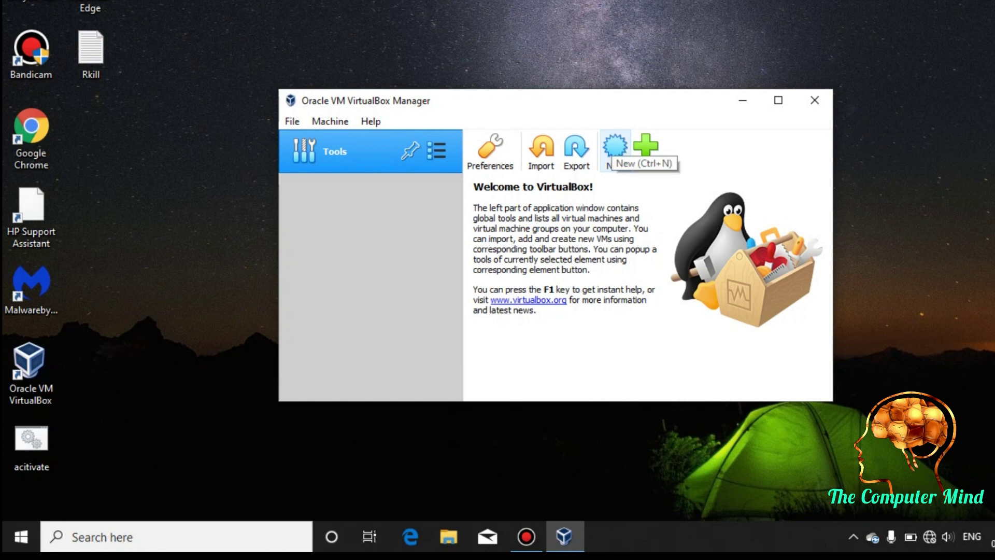
click(614, 146)
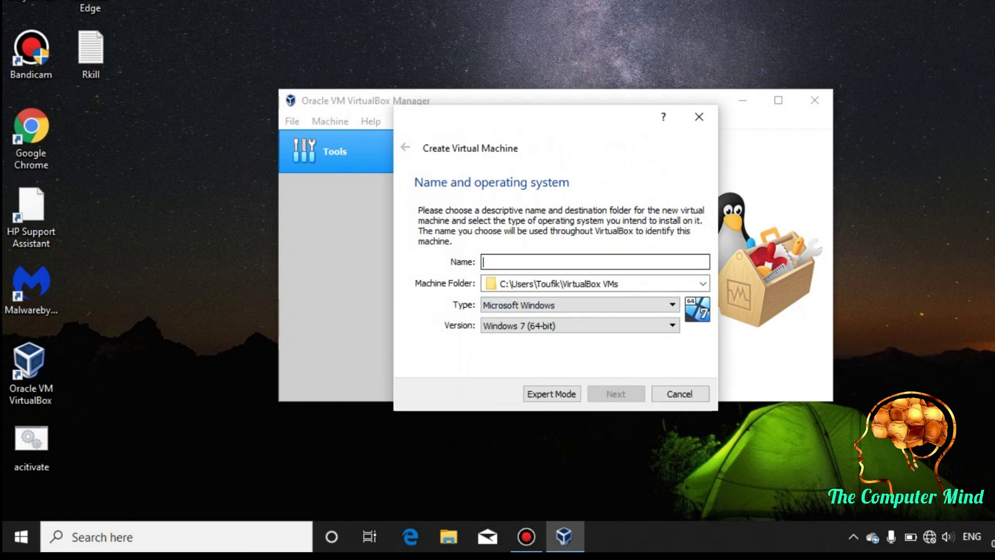
- Name the machine 'kali linux', with type Linux and version Debian (64-bit)
text(kali)
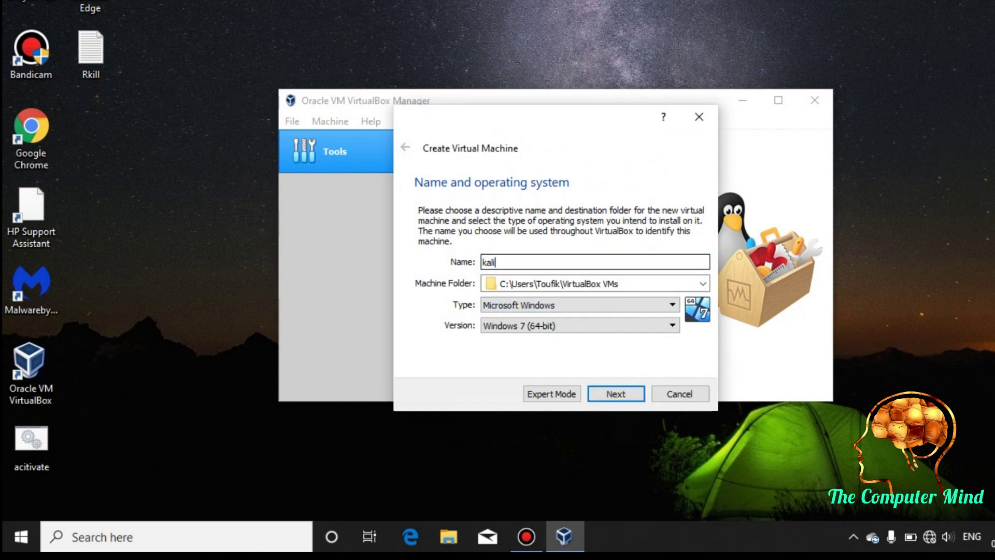
text( linux)
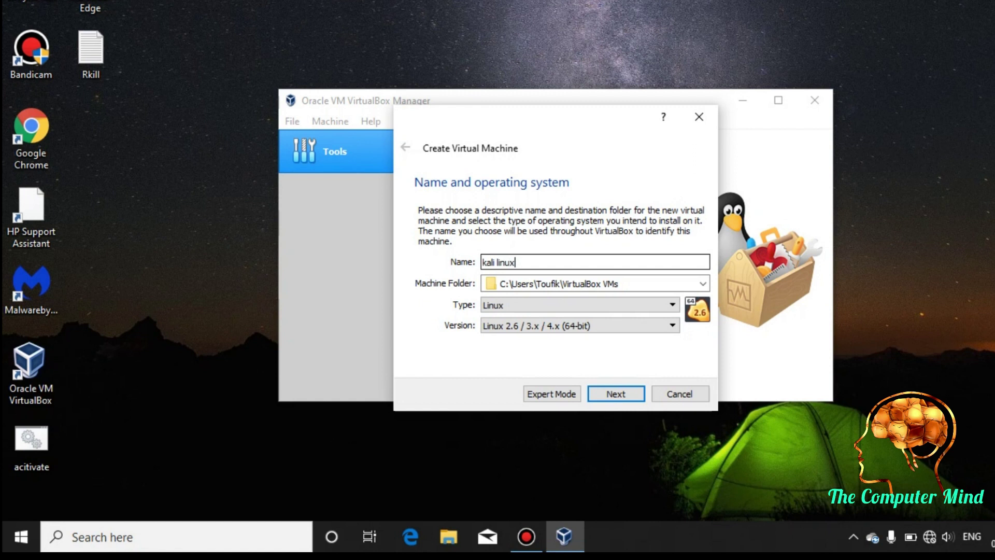
click(577, 305)
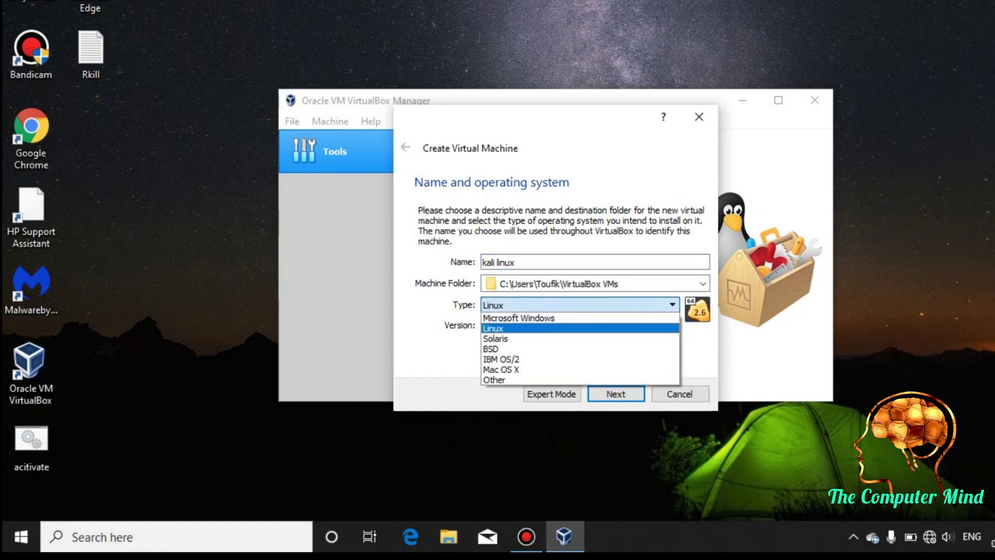
click(492, 328)
click(578, 326)
key(Down)
key(Down)
key(Down)
key(Down)
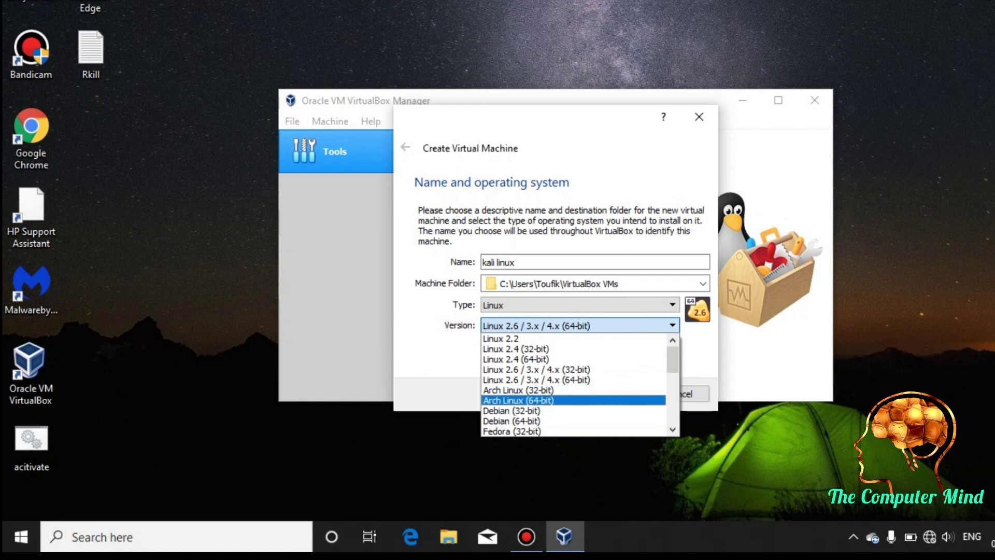
key(Down)
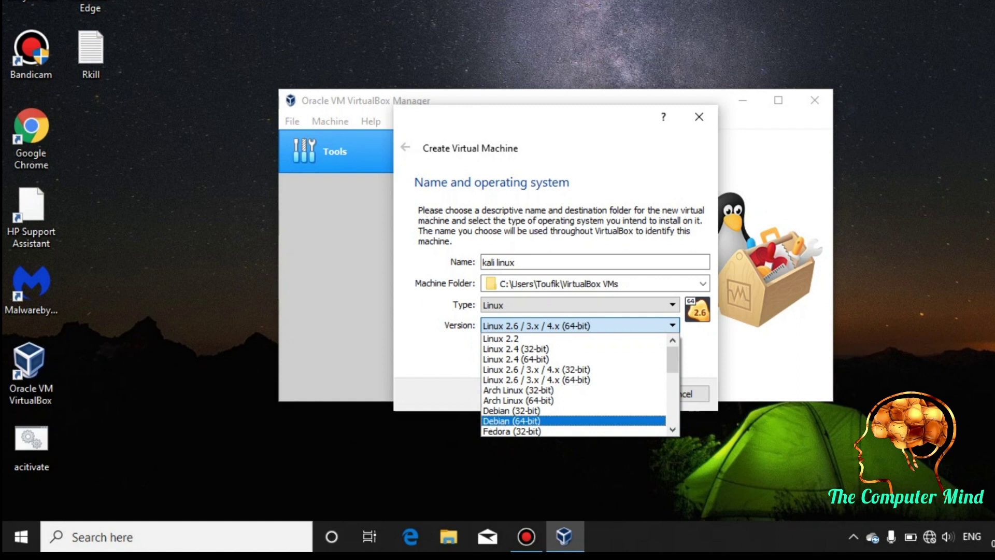
key(Return)
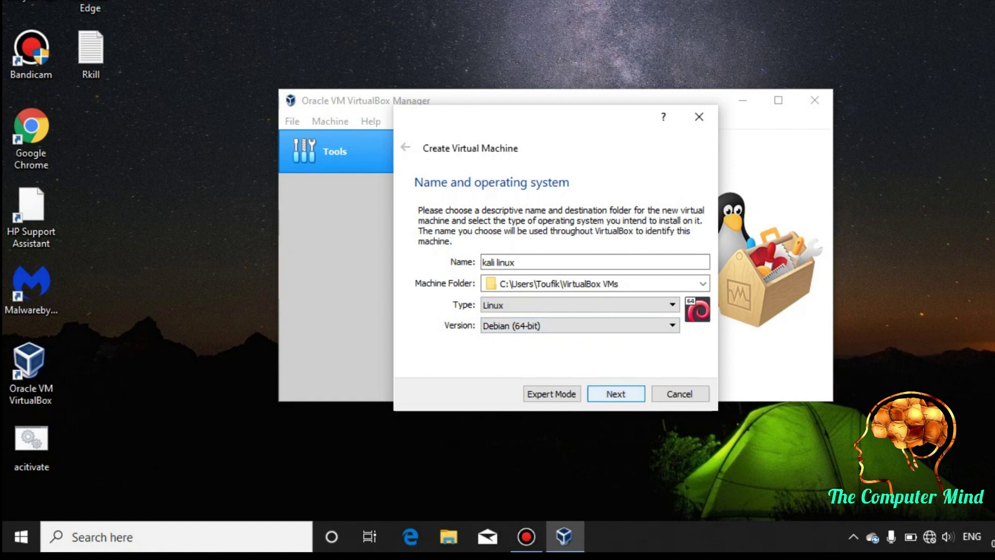
click(616, 393)
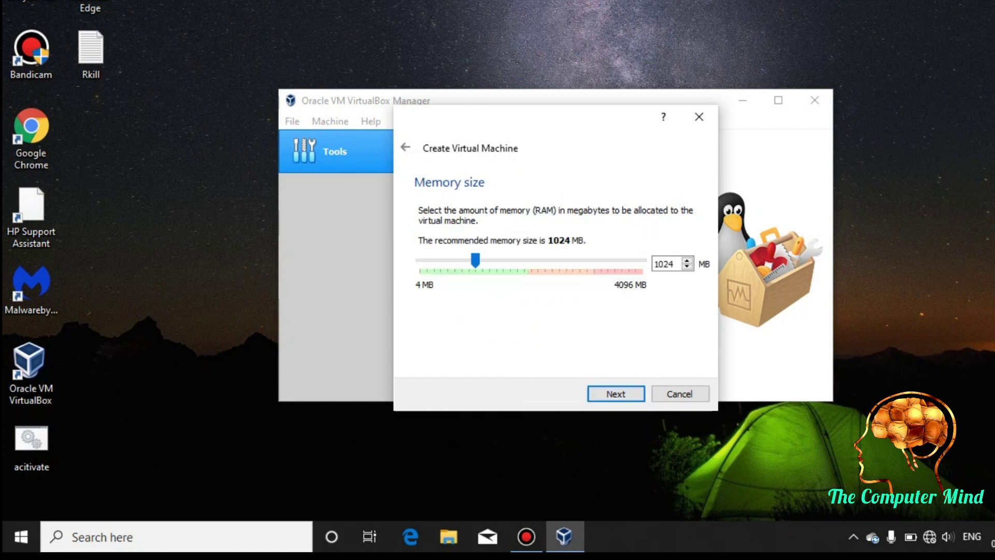
- Raise the base memory, then create a dynamically allocated VDI hard disk of about 21.22 GB
drag(475, 260, 506, 260)
click(615, 393)
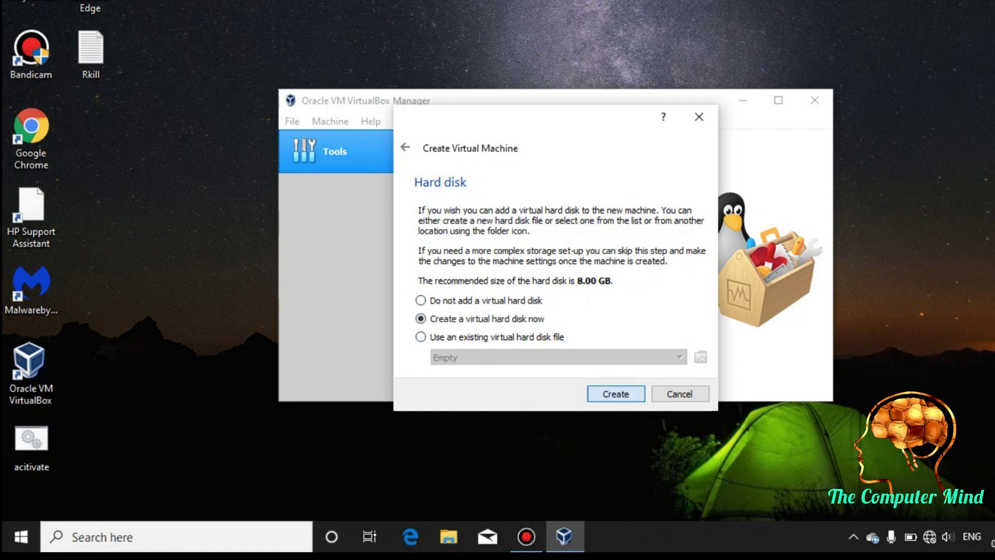
key(Return)
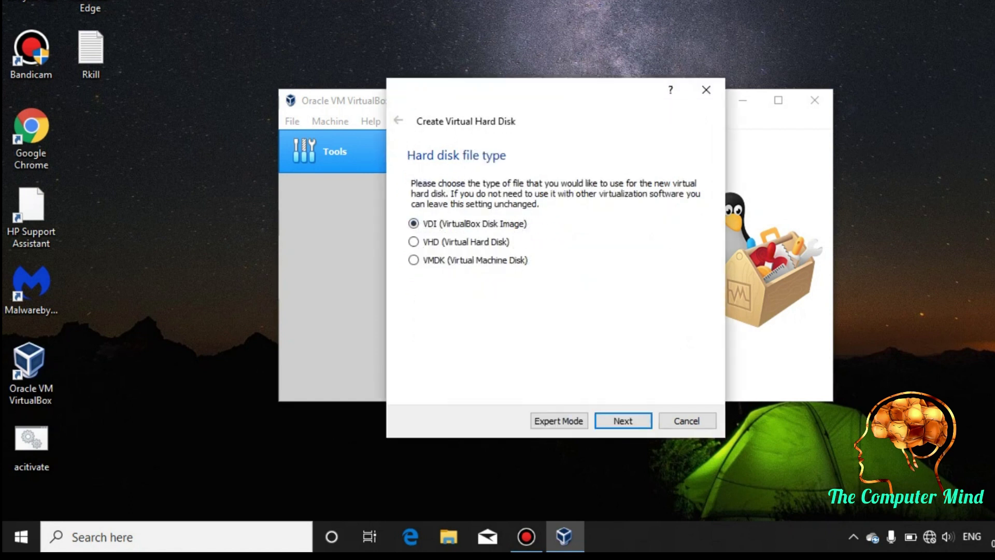
key(Return)
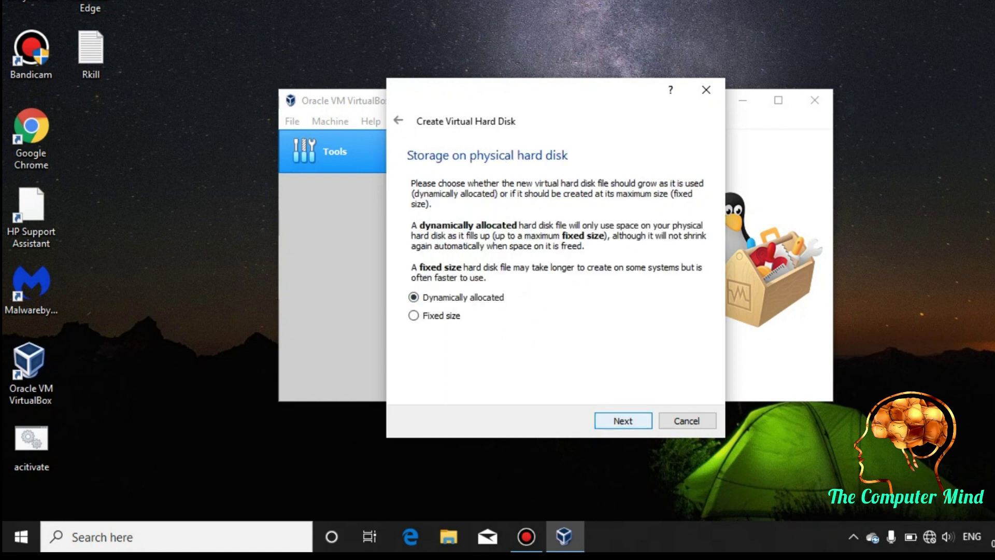
key(Return)
drag(540, 268, 555, 267)
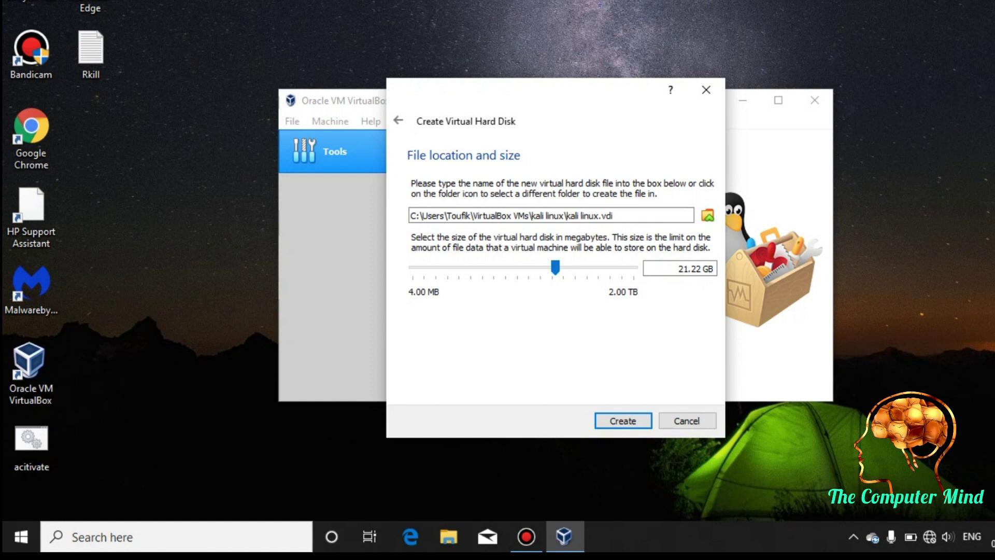
click(622, 420)
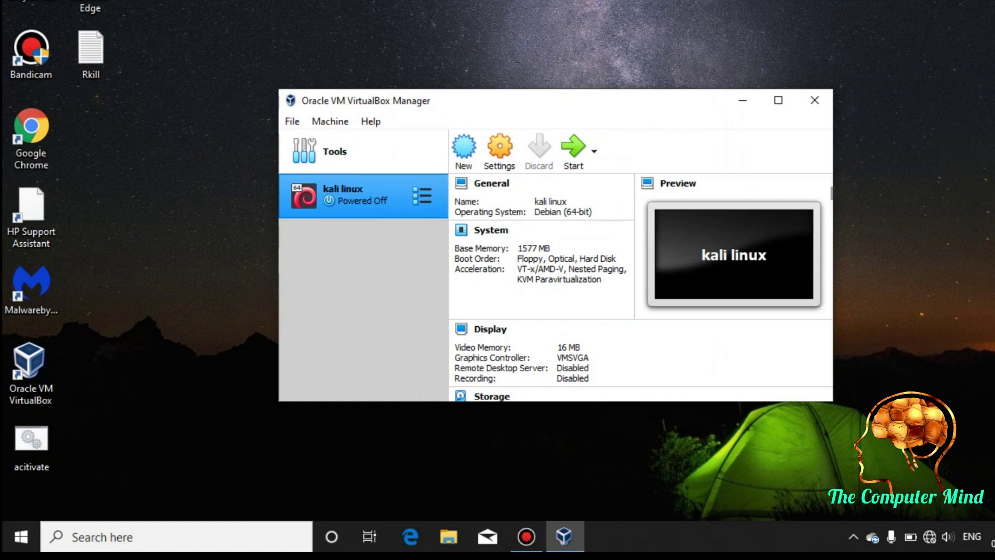
- Load kali-linux-2019.4-amd64.iso from Local Disk (D:) into kali linux's empty optical drive
right_click(380, 196)
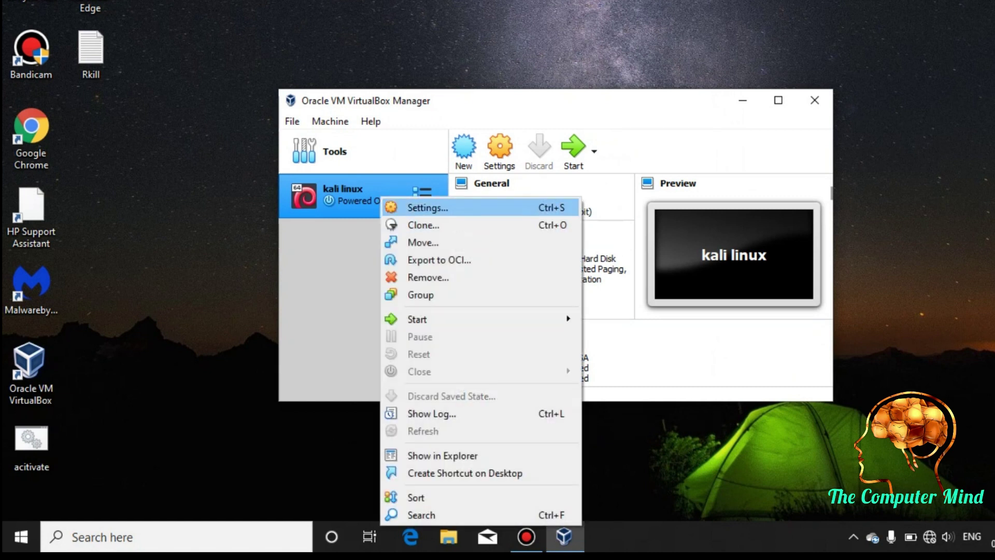
key(Return)
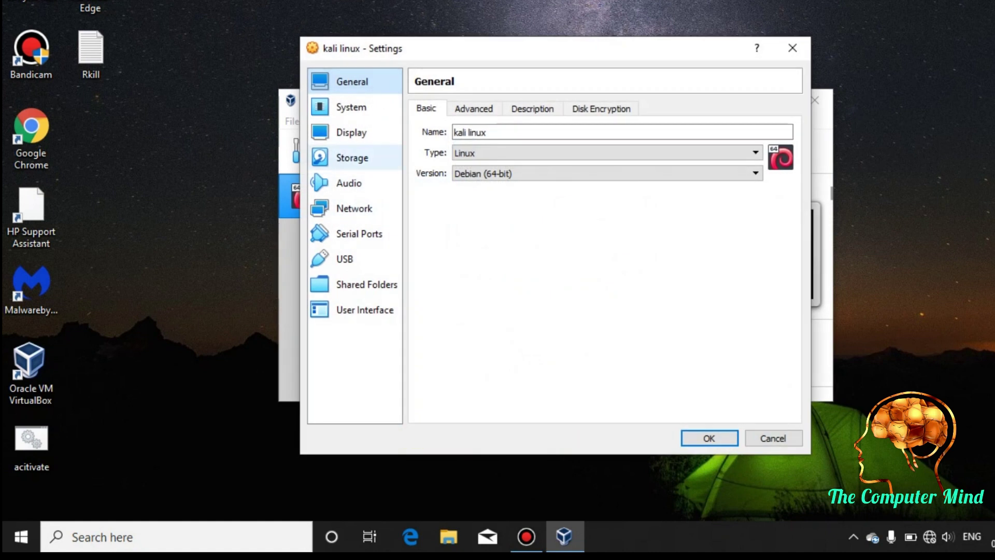
click(352, 157)
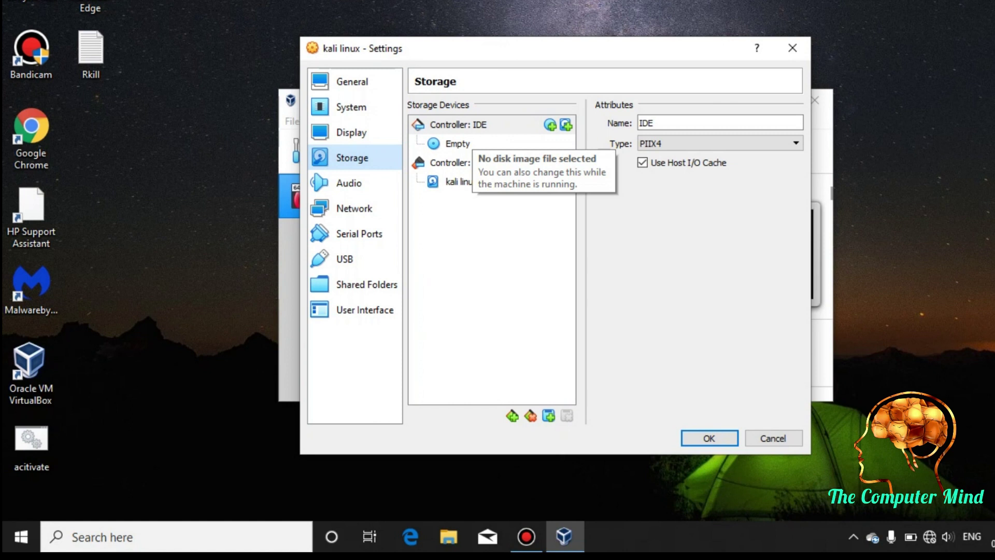
click(458, 143)
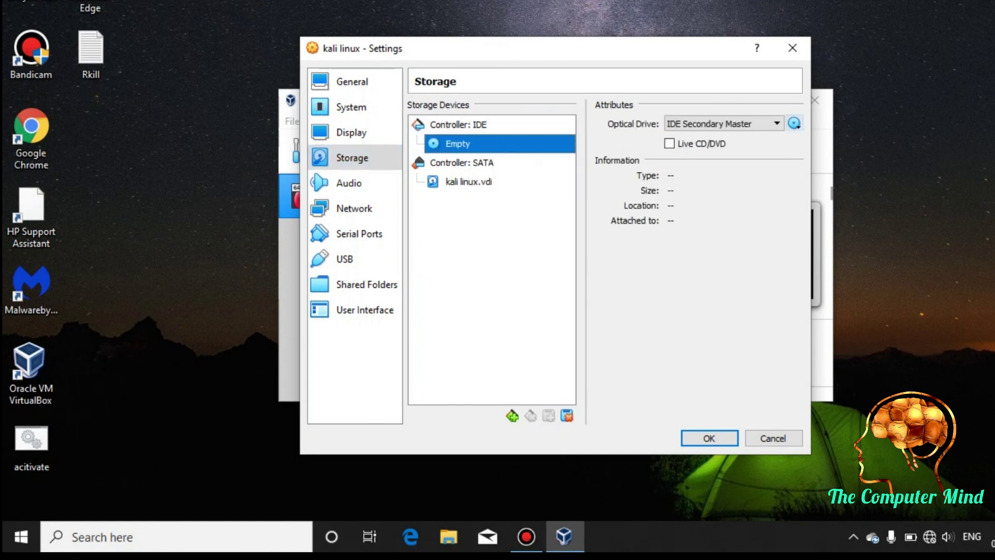
click(793, 123)
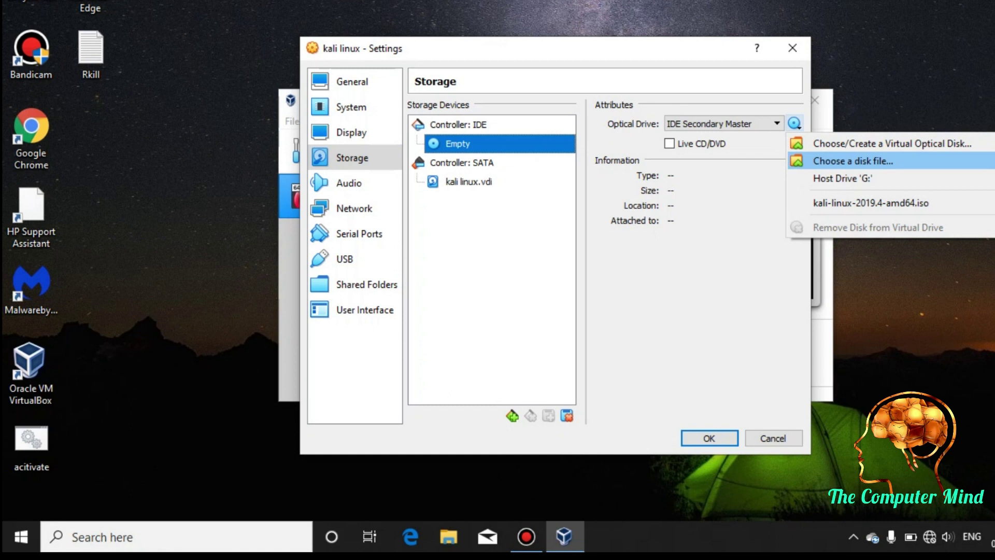
key(Return)
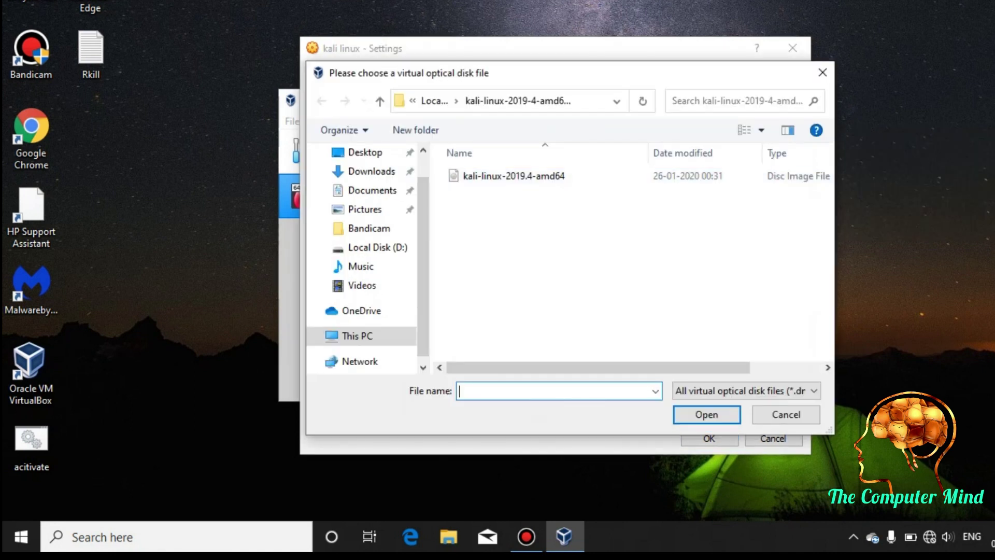
click(380, 100)
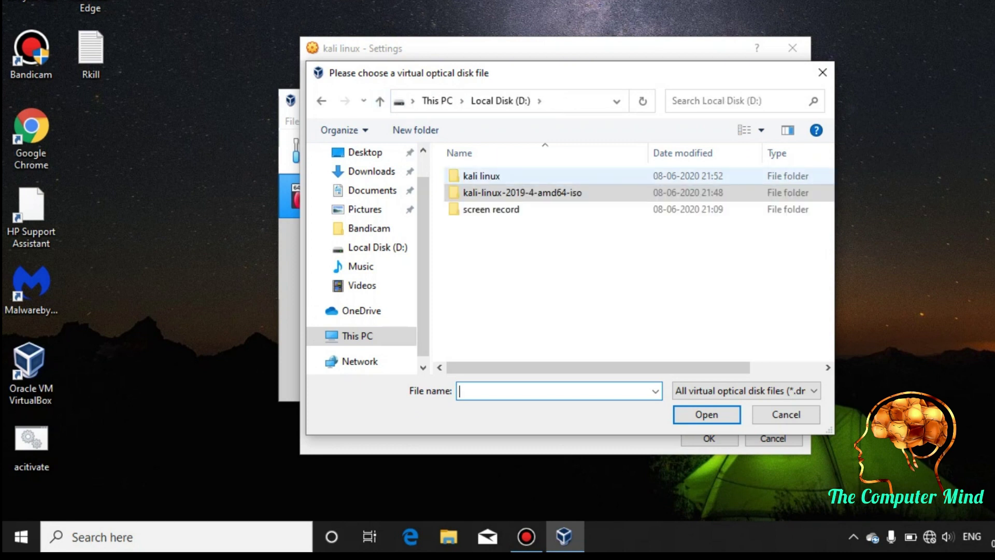
click(522, 192)
double_click(522, 192)
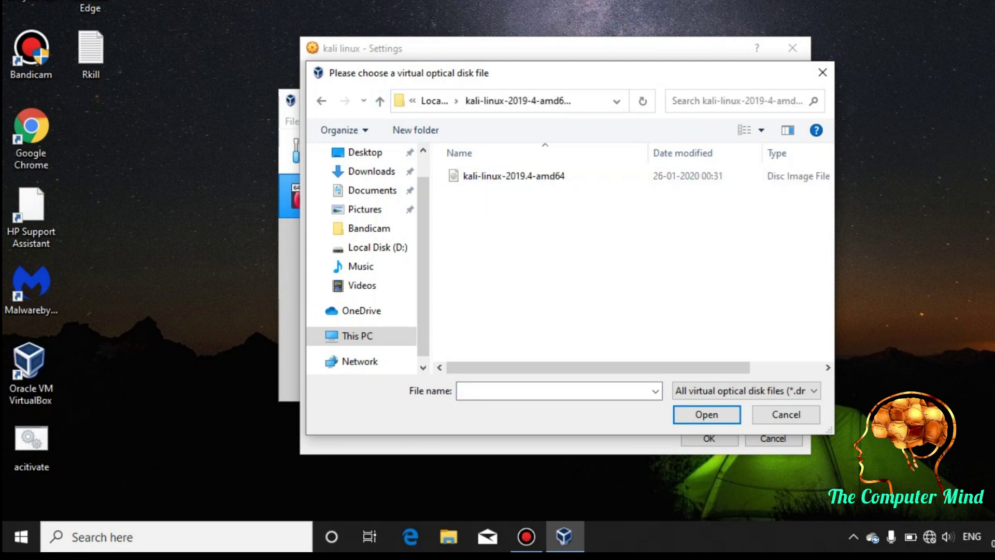
click(513, 175)
key(Return)
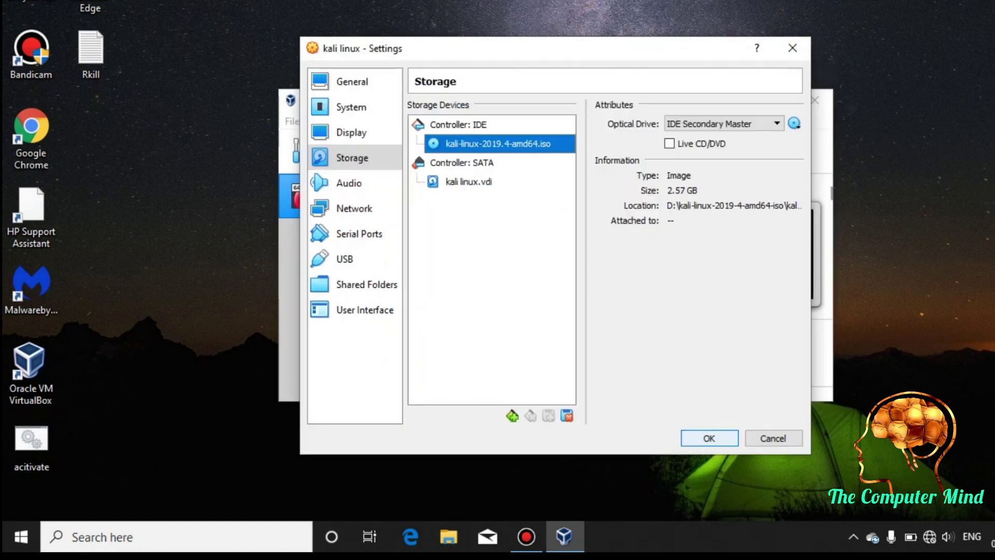
click(709, 438)
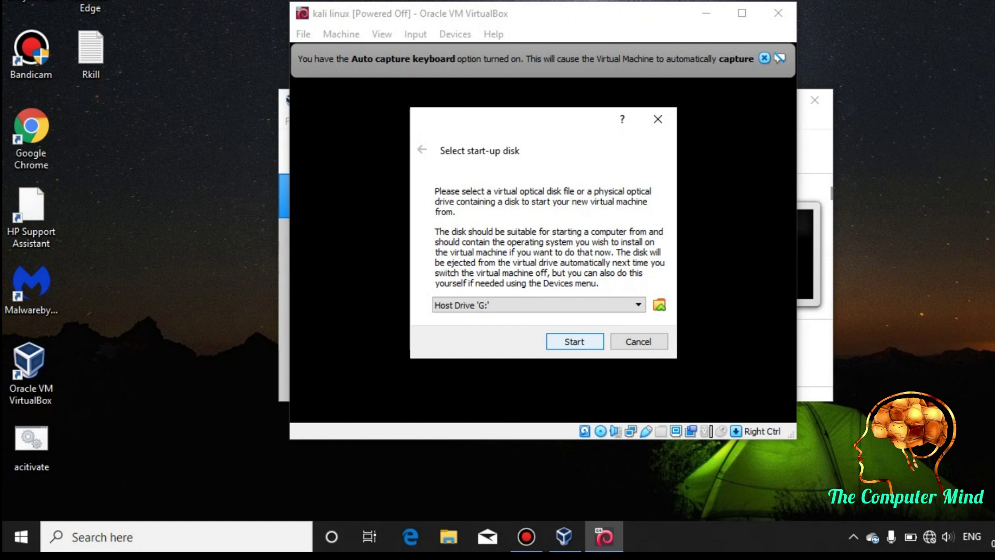
- Start kali linux from the Kali ISO and launch the Graphical install boot entry
key(alt+Down)
key(Down)
key(Return)
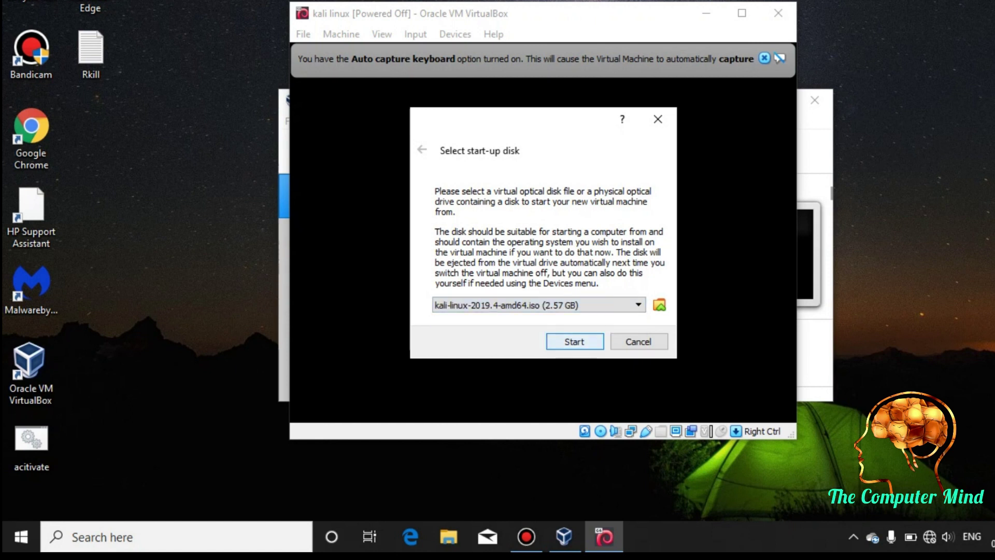
key(Return)
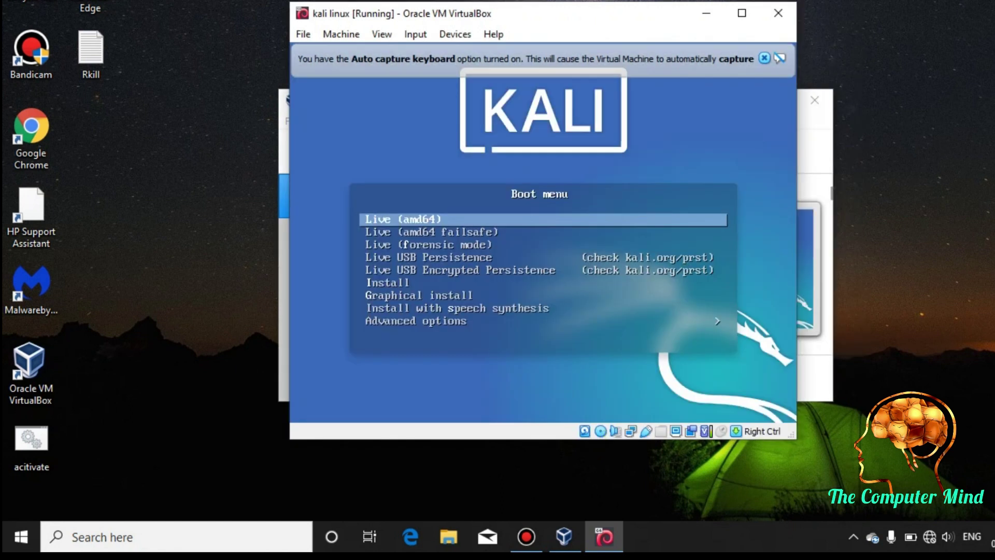
key(Down)
key(Down)
key(Down)
key(Down)
key(Down)
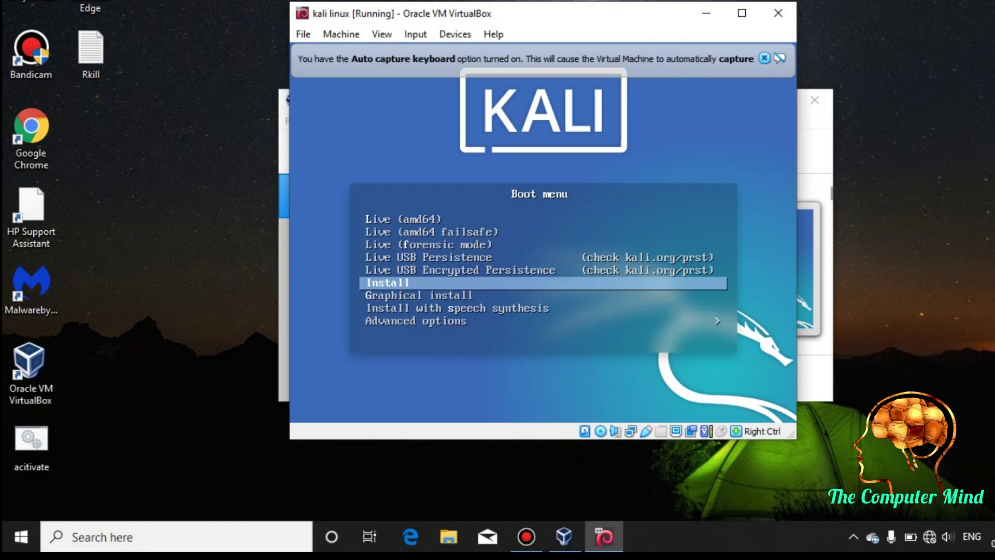
key(Down)
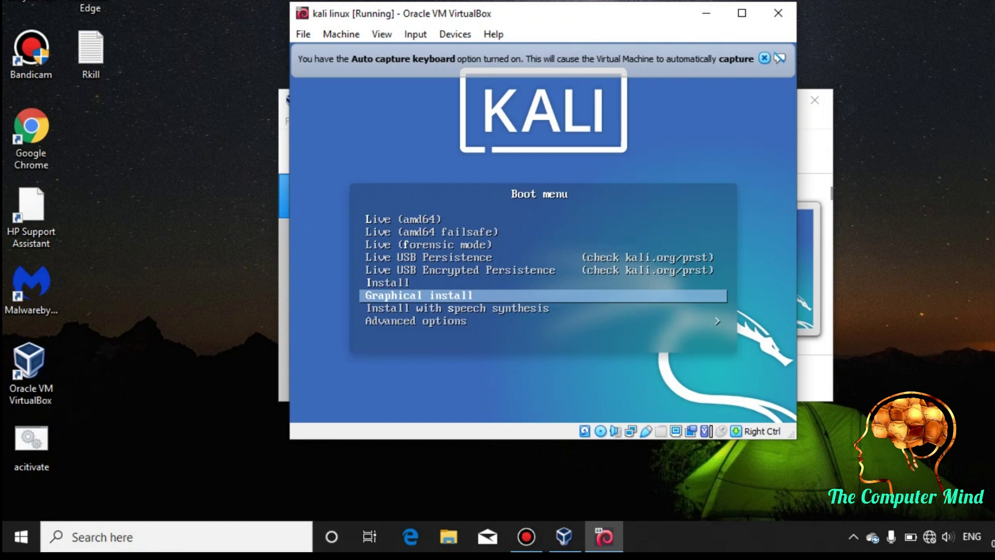
key(Return)
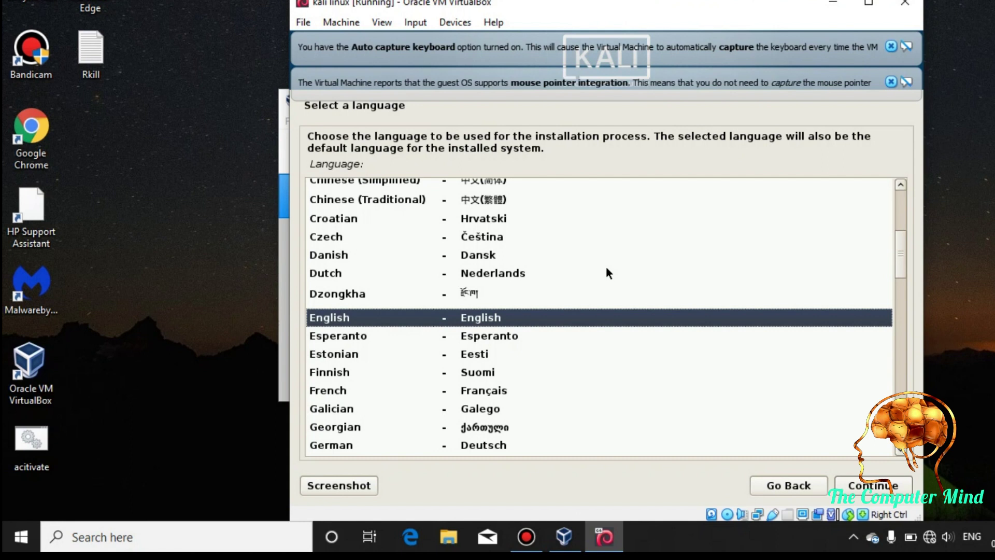
- Choose English as the installation language and India as the location
click(876, 490)
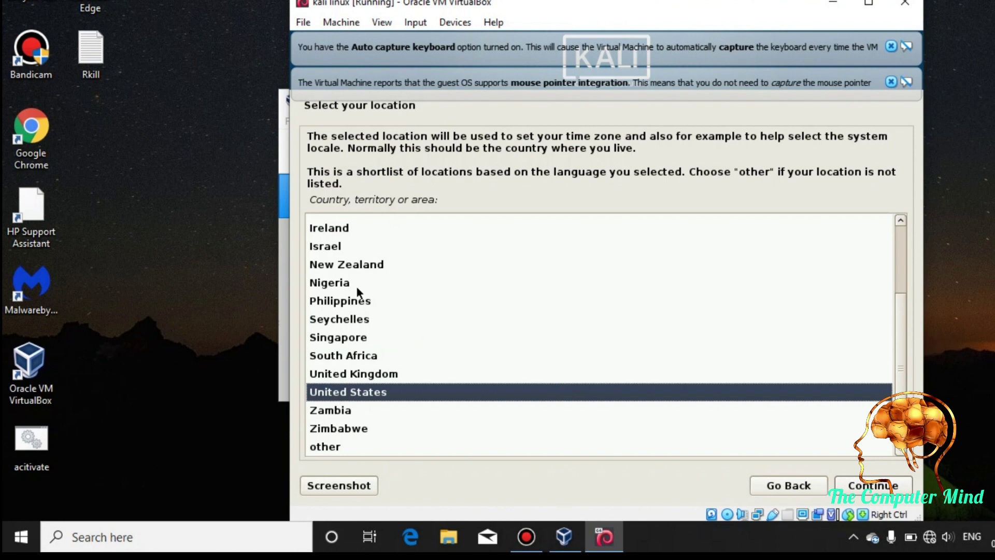
key(Up)
key(Up)
key(Up)
key(Up)
key(Up)
key(Up)
key(Up)
key(Up)
key(Up)
key(Up)
key(Up)
key(Up)
key(Up)
key(Up)
key(Up)
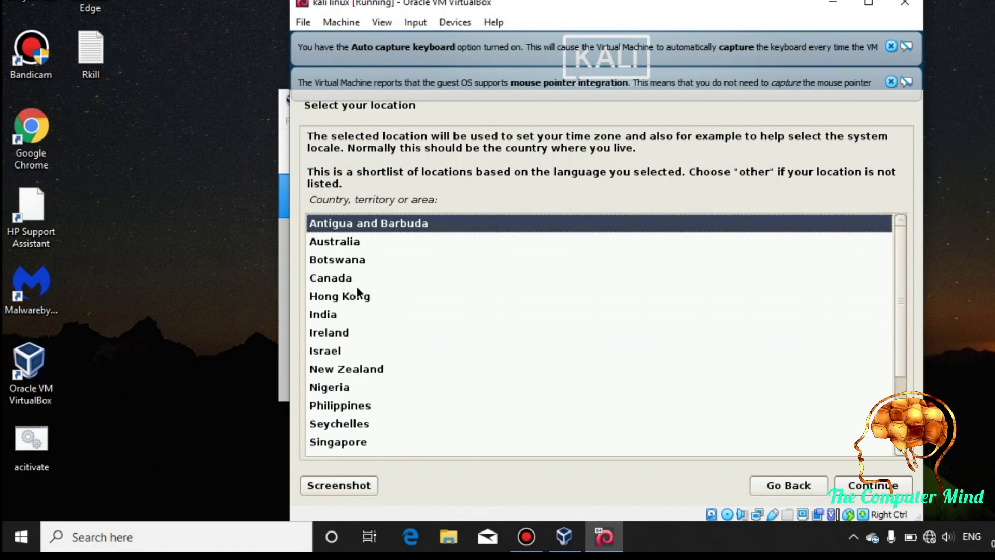
key(Down)
key(Down)
key(Down)
key(Down)
key(Down)
key(Down)
key(Up)
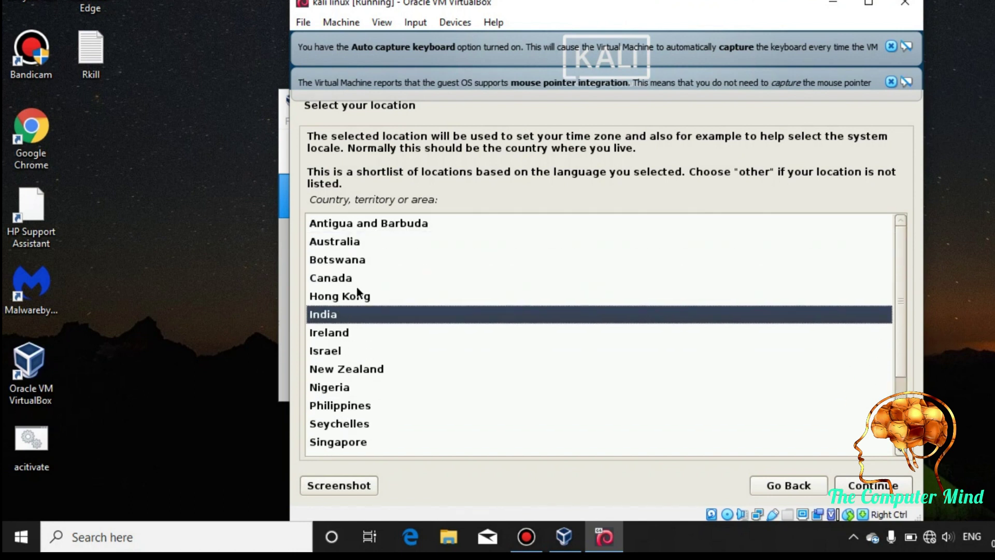
click(849, 488)
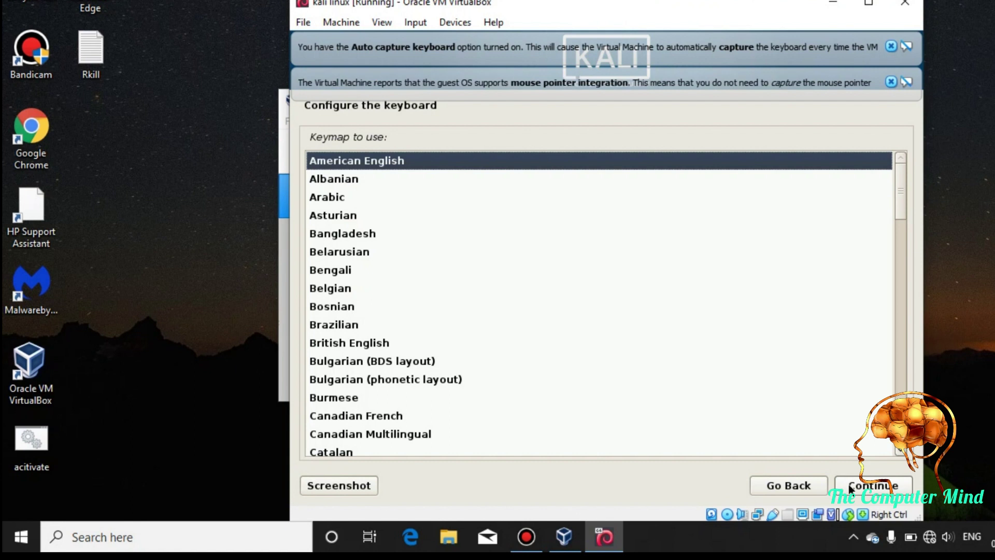
- Keep American English as the keyboard keymap
key(Down)
key(Down)
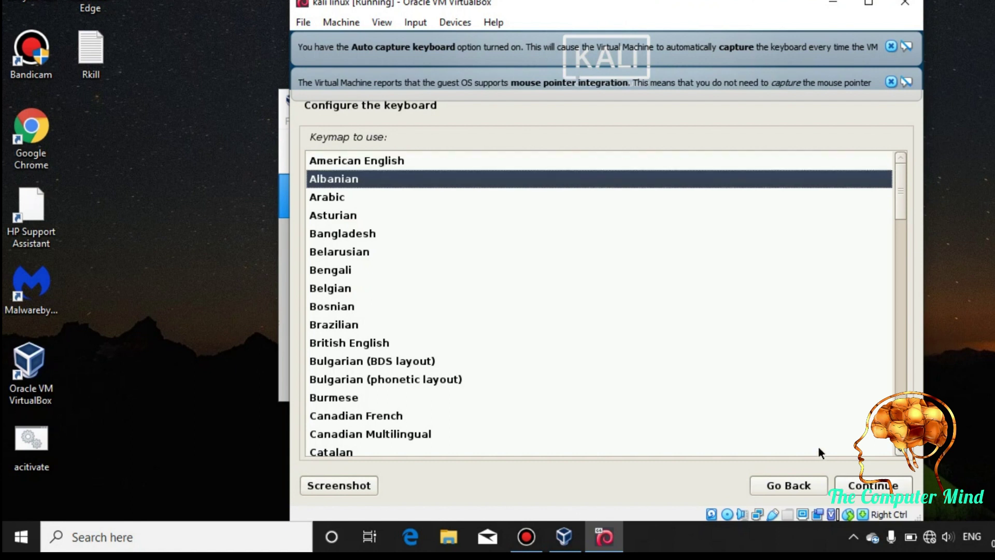
key(Down)
key(Down)
key(Down)
key(Down)
key(Down)
key(Down)
key(Down)
key(Down)
key(Down)
key(Down)
key(Down)
key(Down)
key(Down)
key(Down)
key(Down)
key(Down)
key(Down)
key(Down)
key(Down)
key(Down)
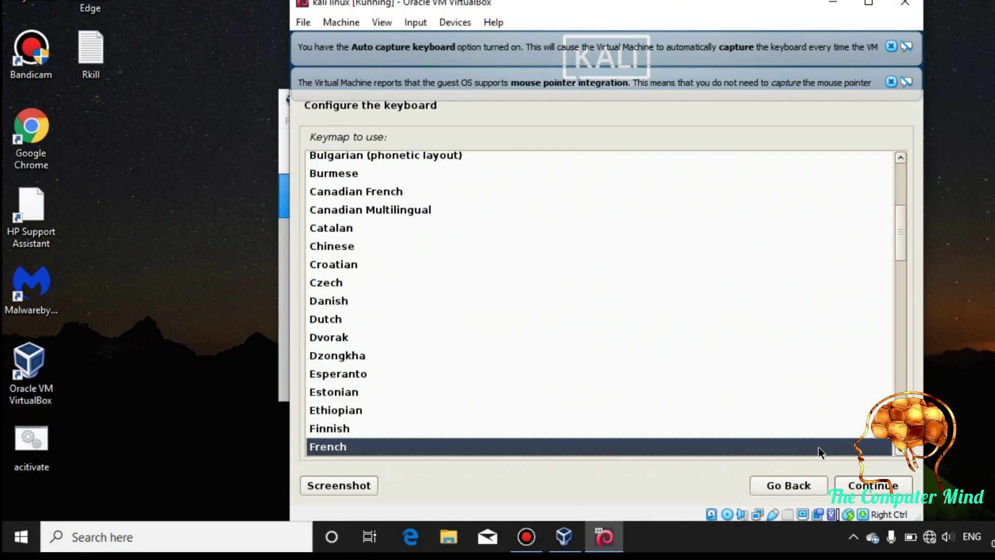
key(Up)
key(Up)
key(Up)
key(Up)
key(Up)
key(Up)
key(Up)
key(Up)
key(Up)
key(Up)
key(Up)
key(Up)
key(Up)
key(Up)
key(Up)
key(Up)
key(Up)
key(Up)
key(Up)
key(Up)
key(Up)
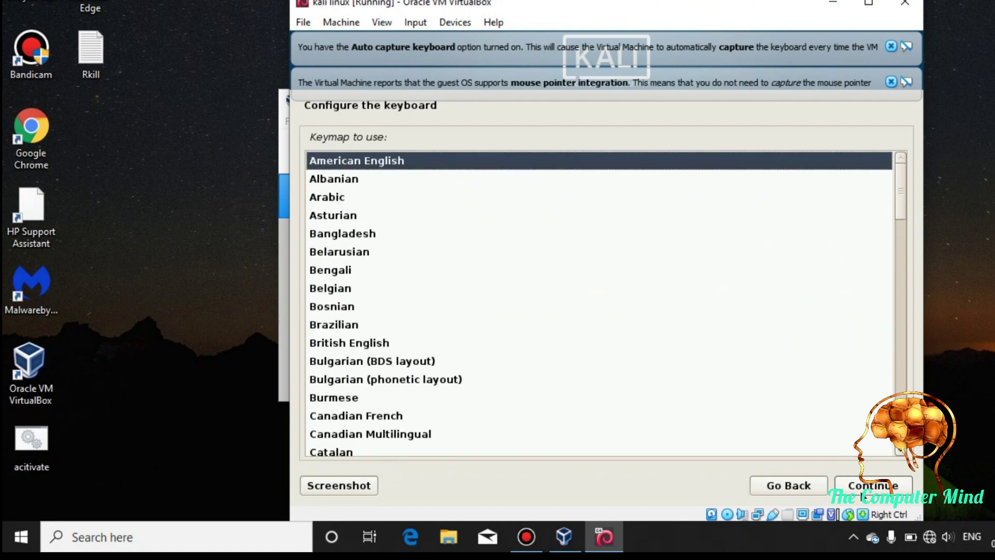
click(860, 487)
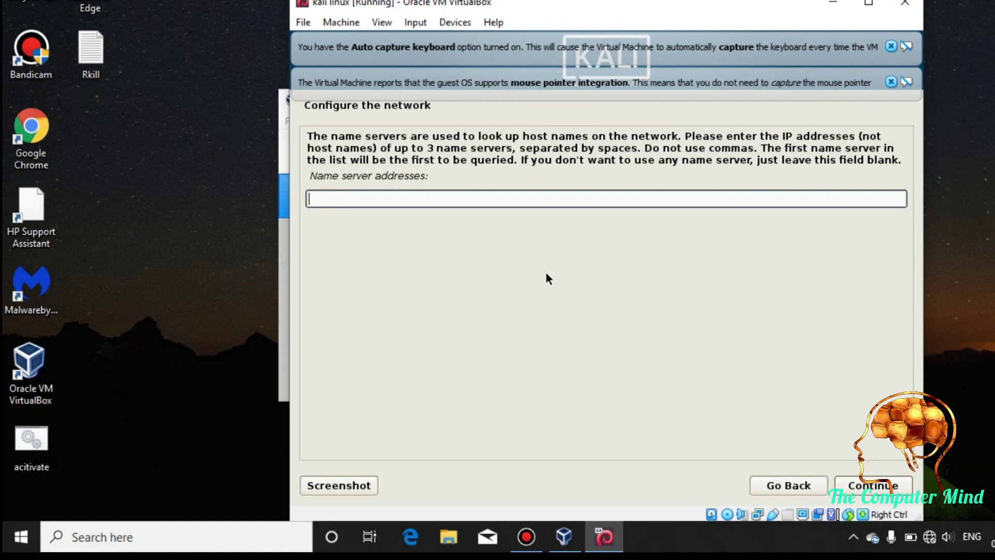
- Set the hostname to kali and leave the domain name empty
text(kali)
click(876, 487)
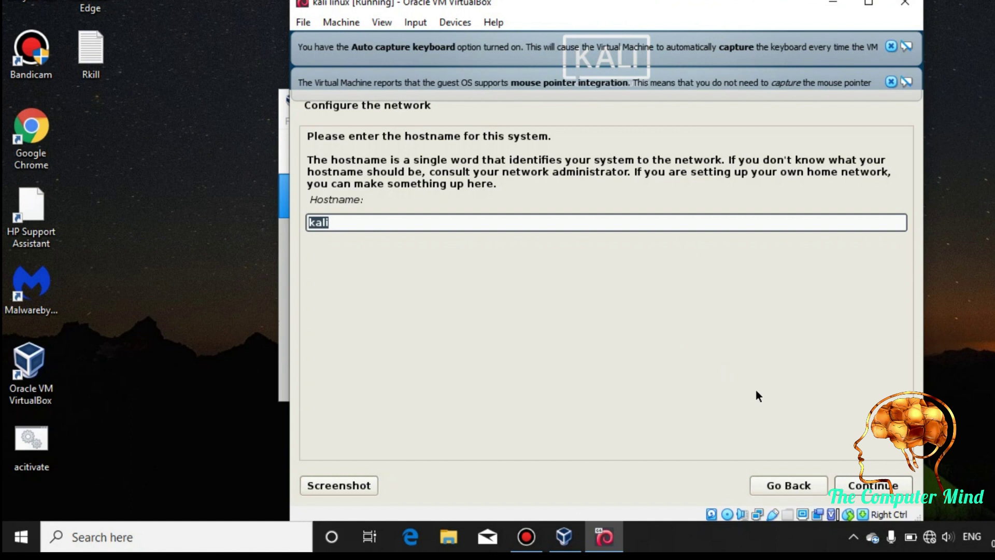
click(872, 487)
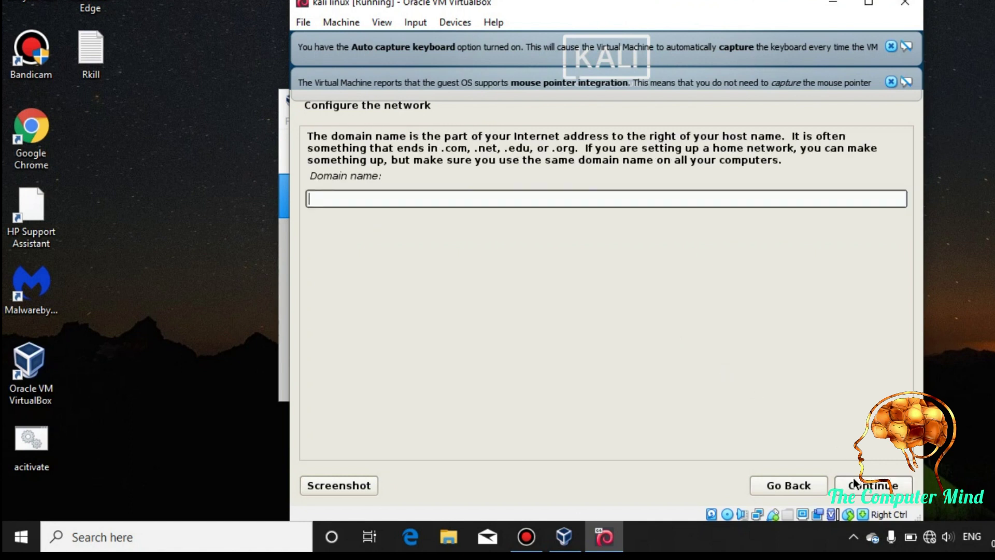
click(853, 481)
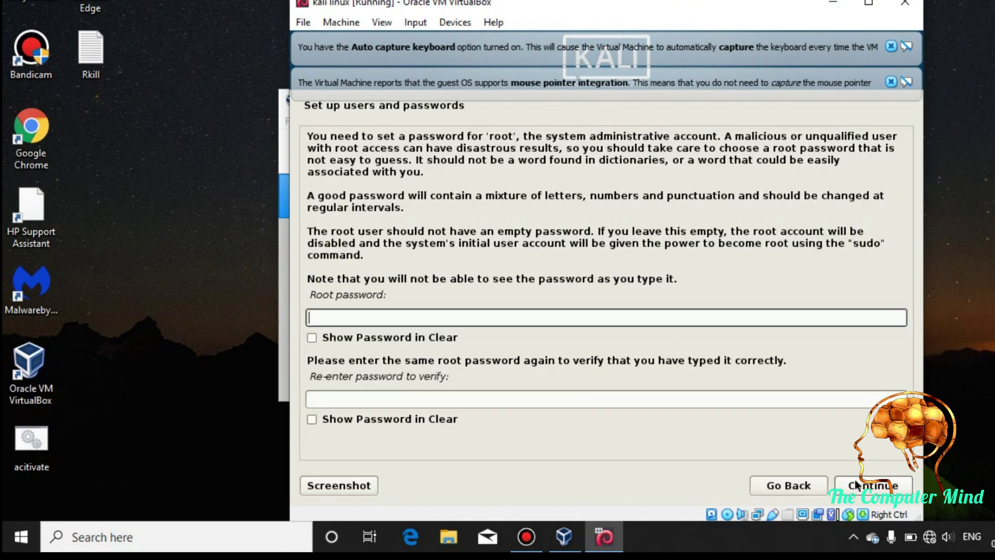
- Enter the root password in both password fields and confirm it
text(********)
key(Tab)
text(********)
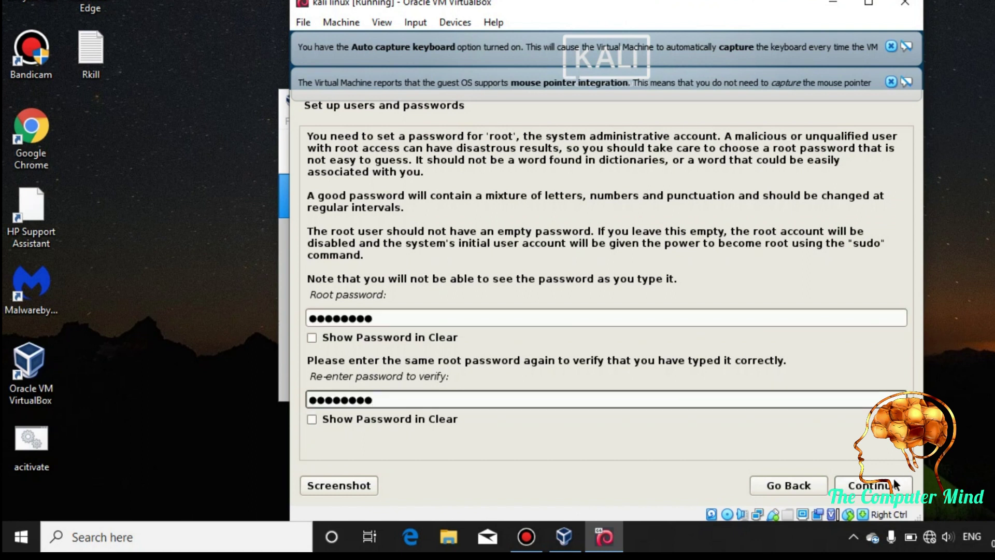
click(892, 485)
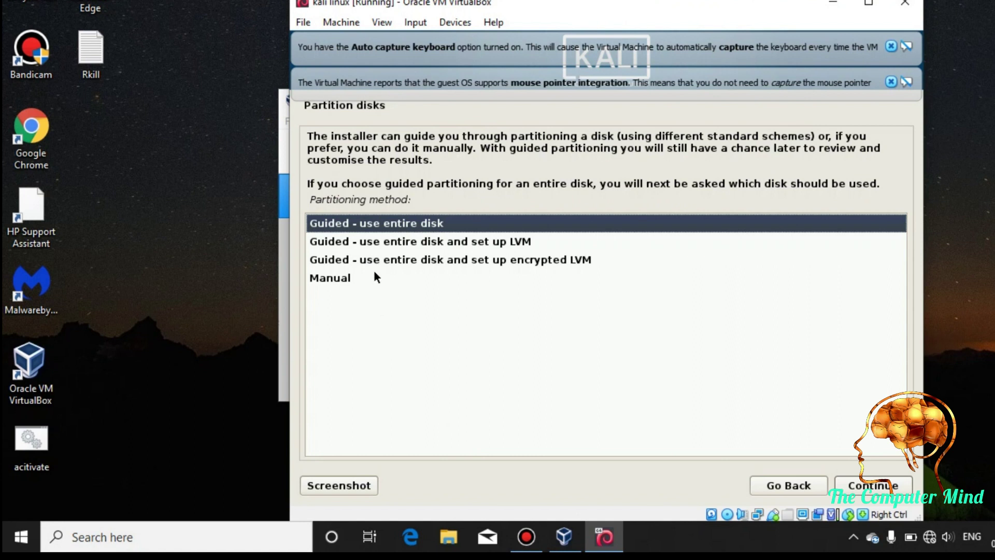
- Guided-partition the entire 22.8 GB VBOX disk with a separate /home partition, writing changes to disk
click(869, 489)
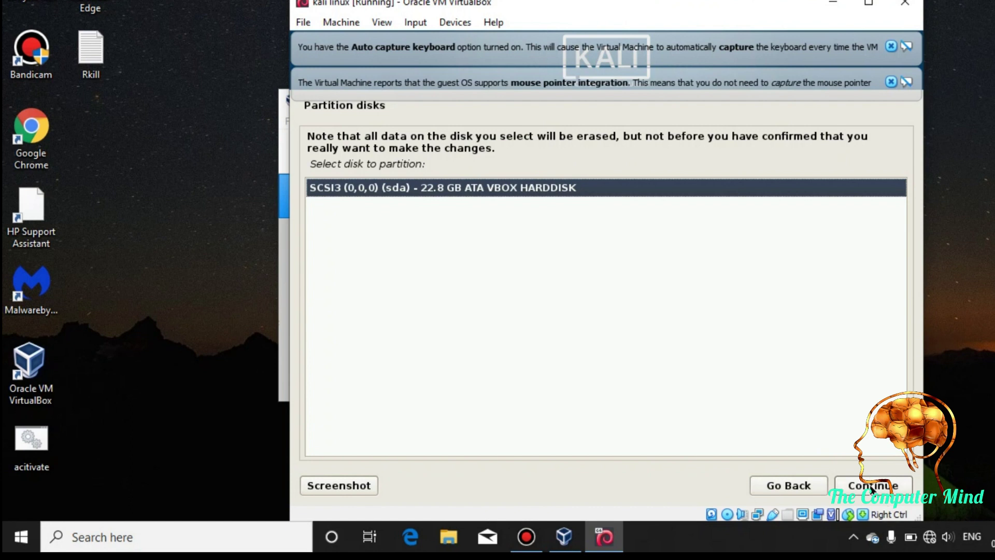
click(872, 486)
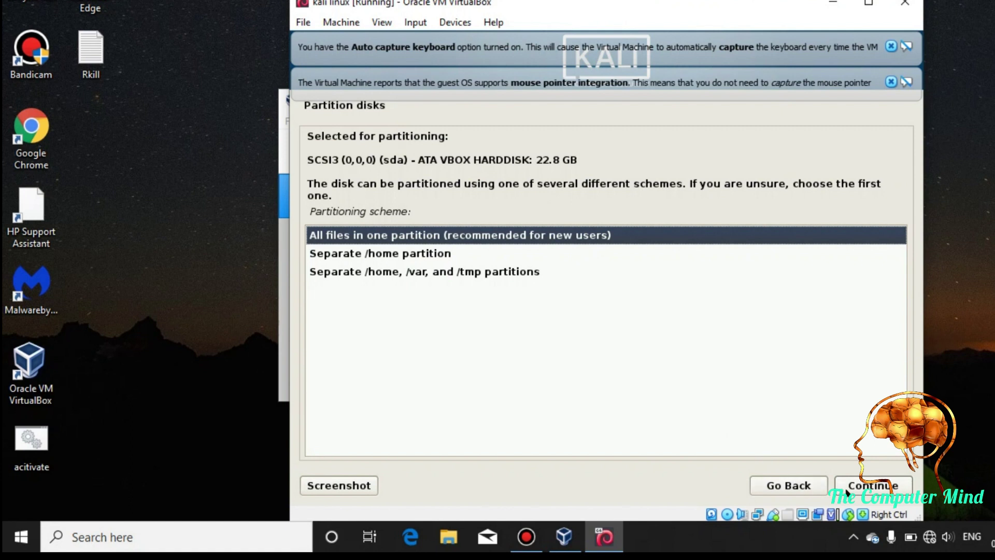
click(412, 250)
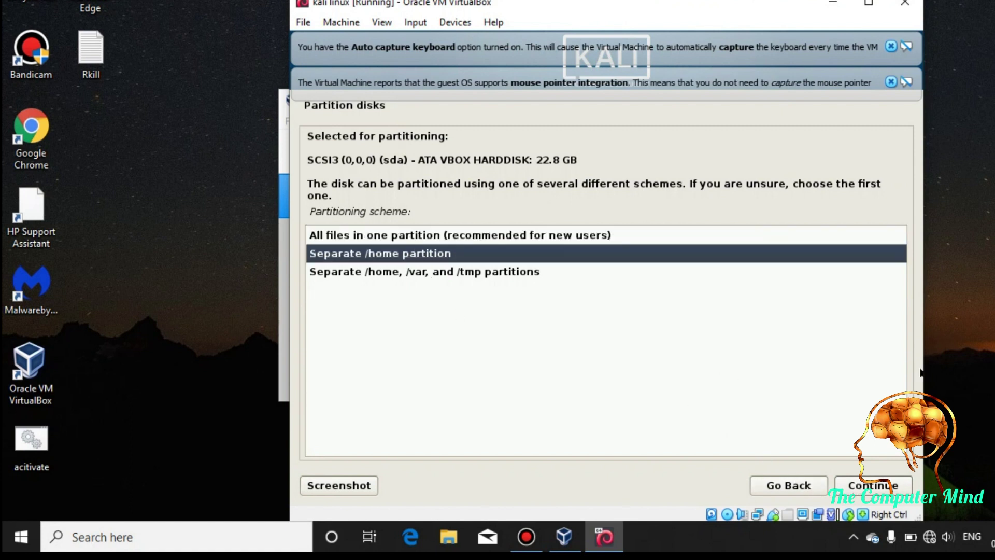
click(874, 487)
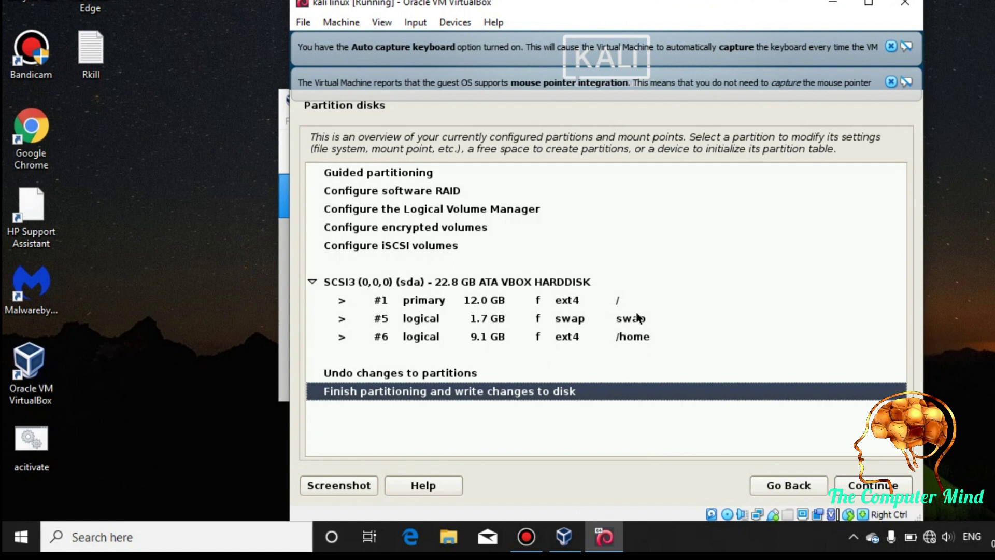
click(854, 484)
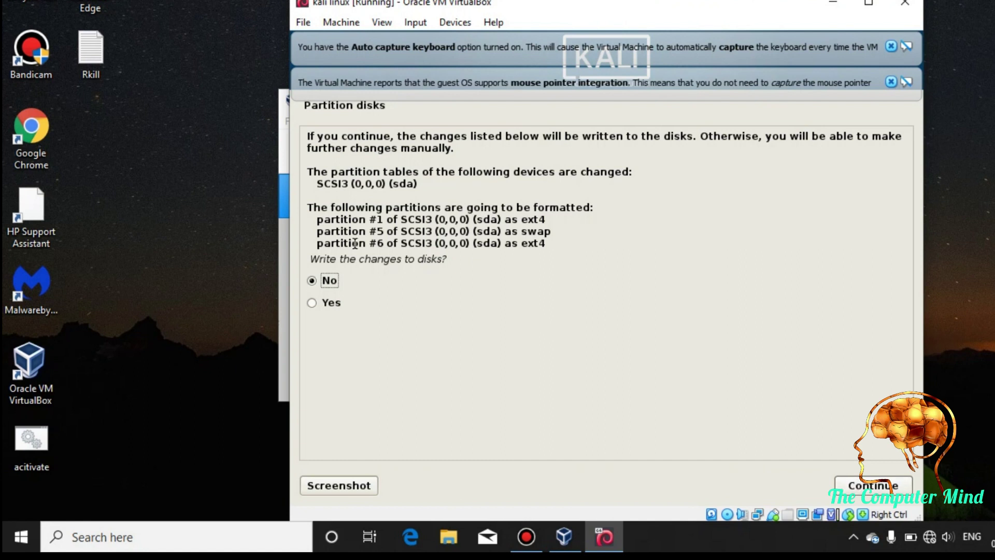
click(314, 301)
click(852, 495)
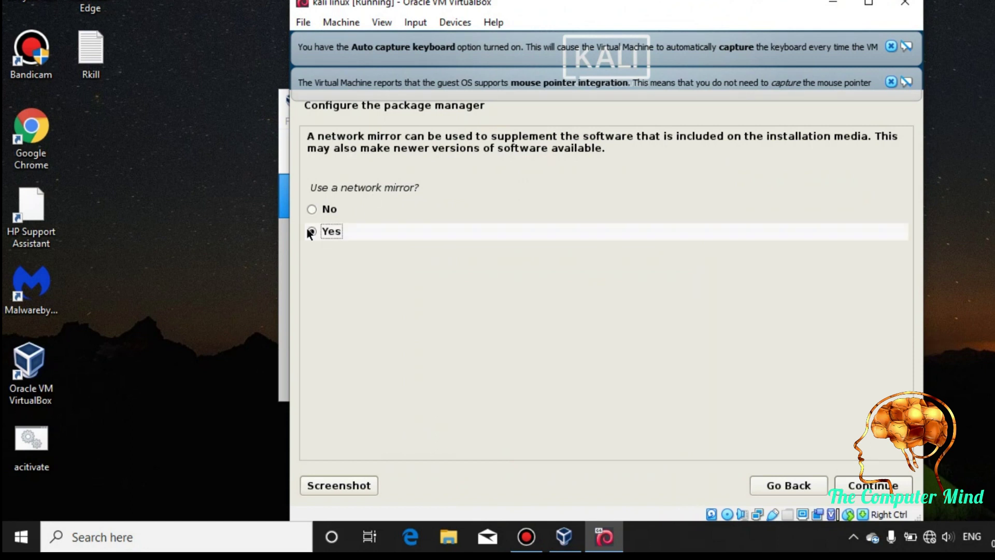
- Decline the network mirror and install the GRUB boot loader onto /dev/sda
click(323, 210)
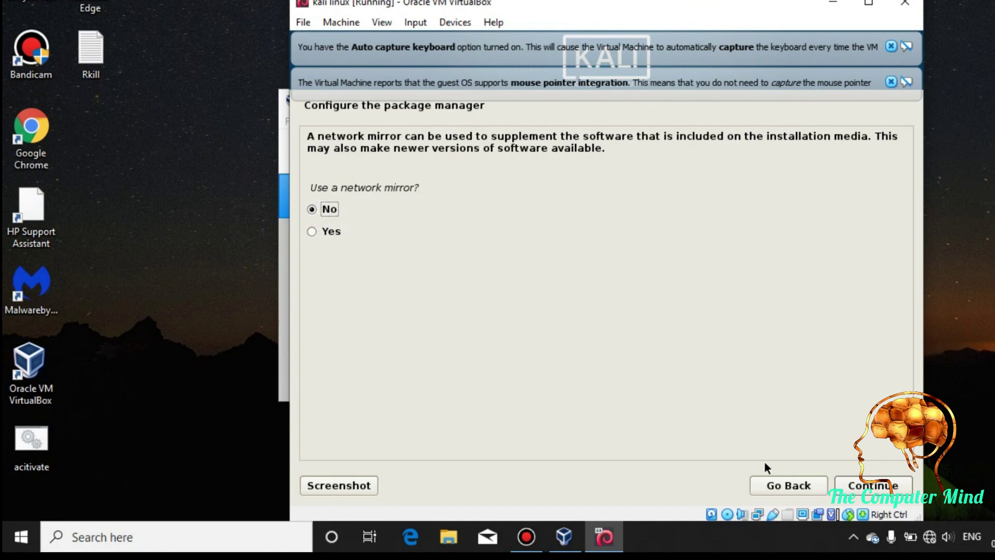
click(873, 486)
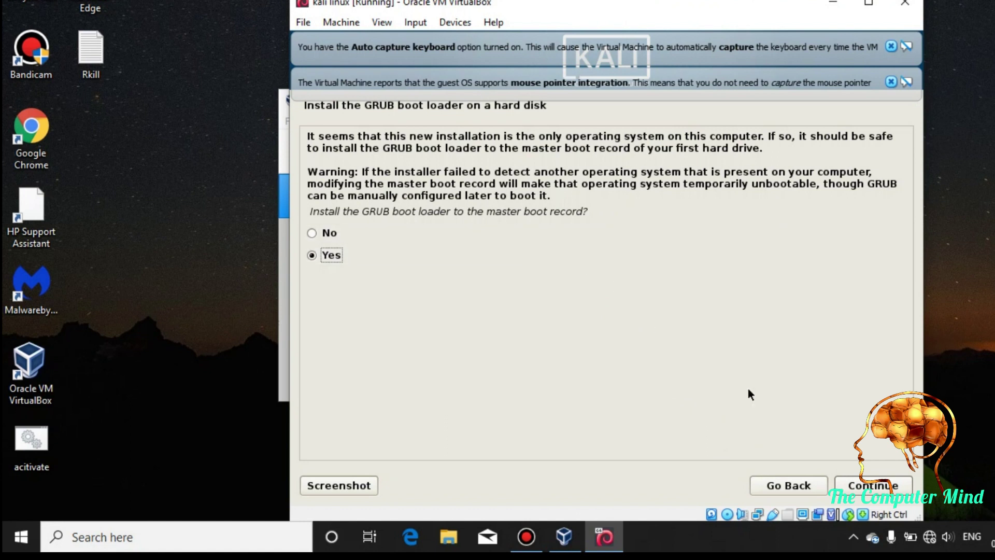
click(856, 486)
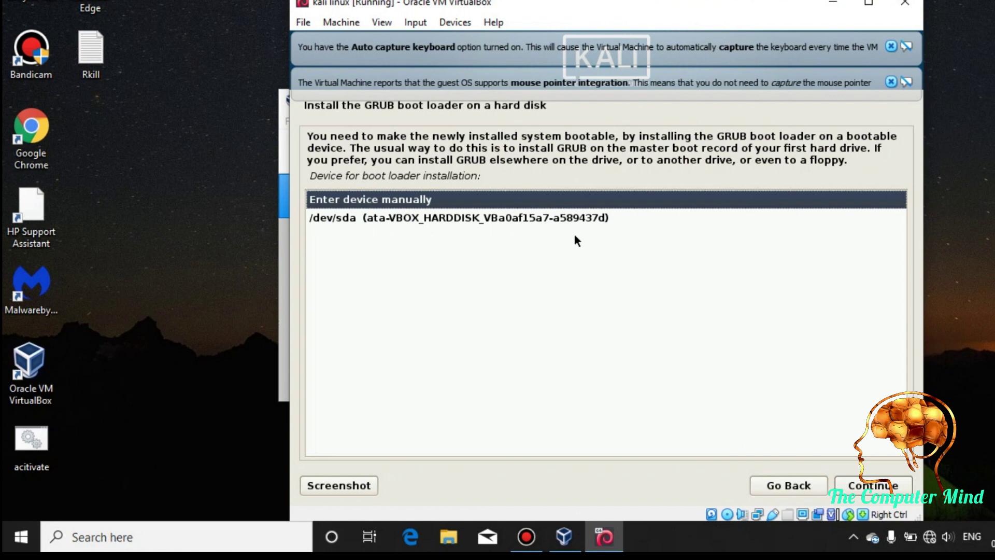
key(Down)
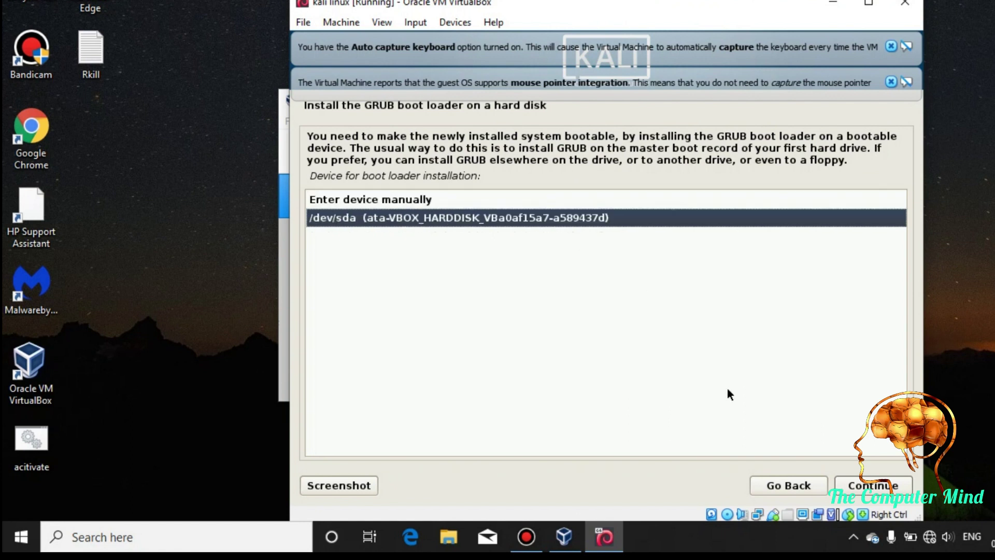
click(847, 489)
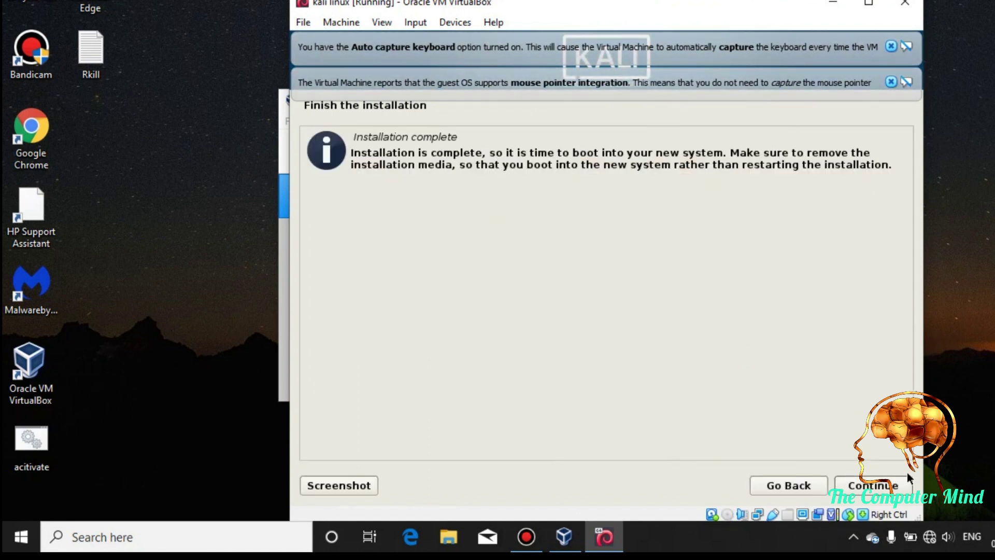
- Finish the installation, then log in to the new Kali system as root with its password
click(895, 491)
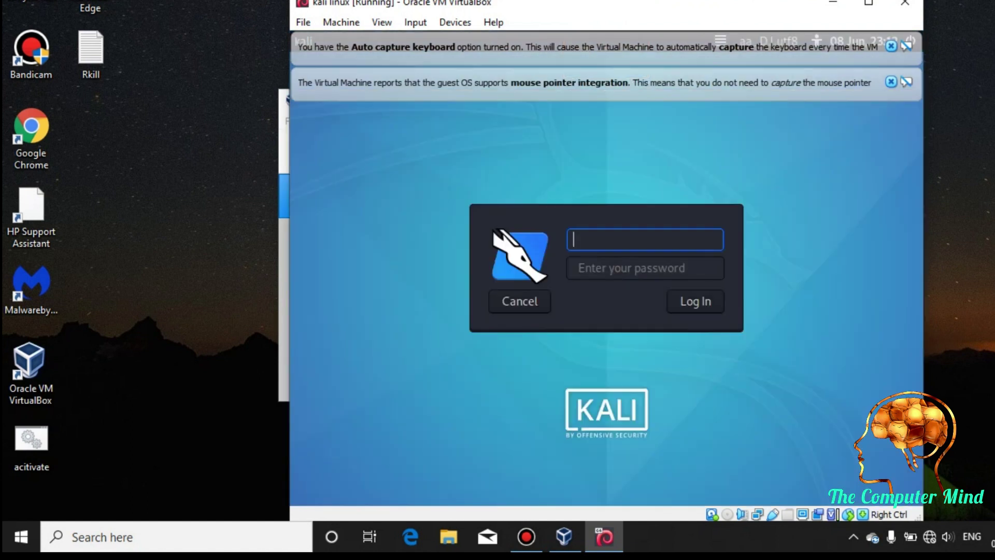
key(Tab)
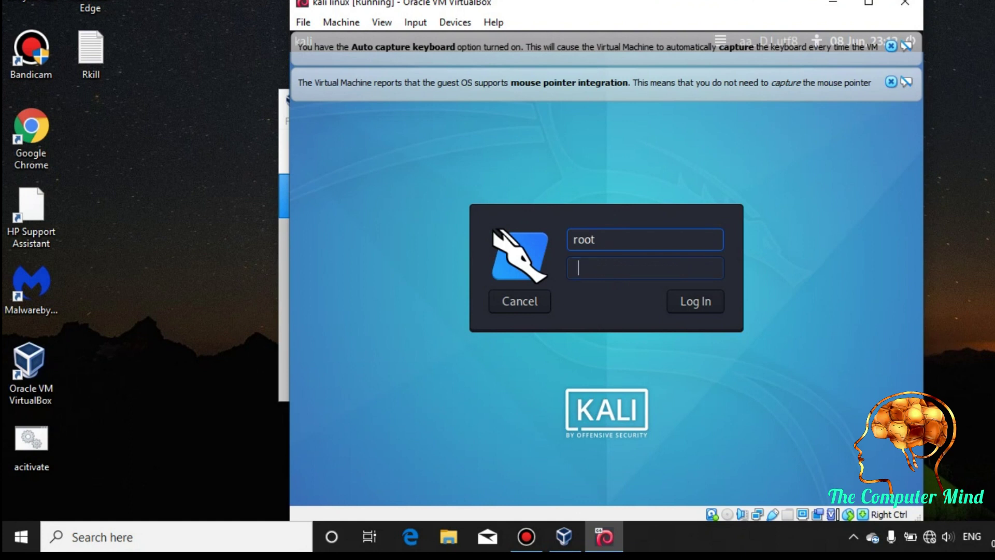
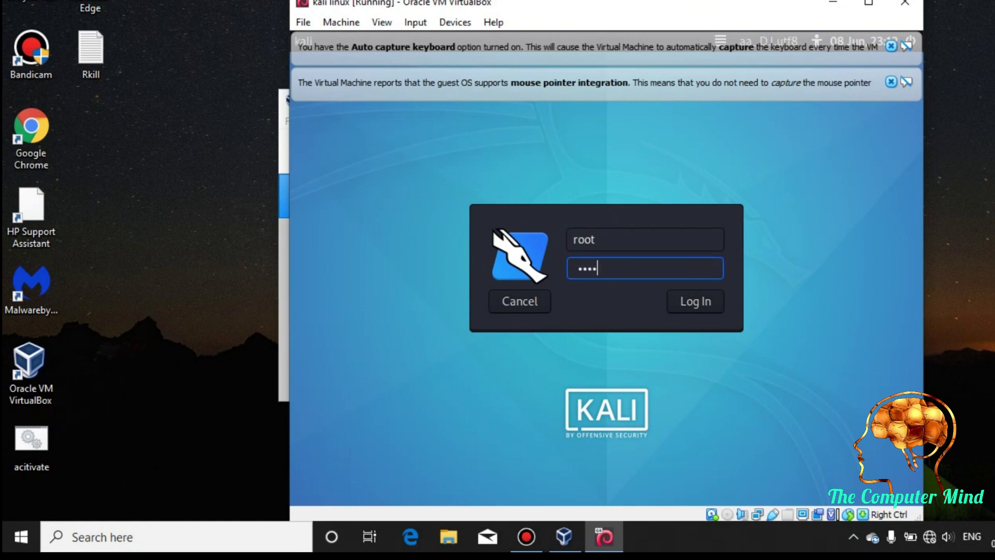
key(Return)
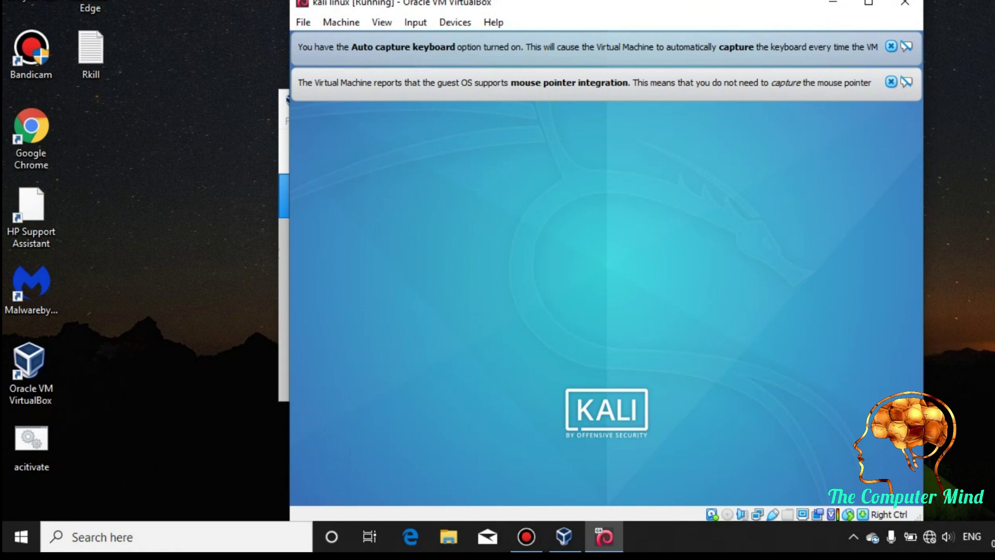
- Dismiss the mouse and keyboard notices and disconnect Kali's wired network connection
click(891, 82)
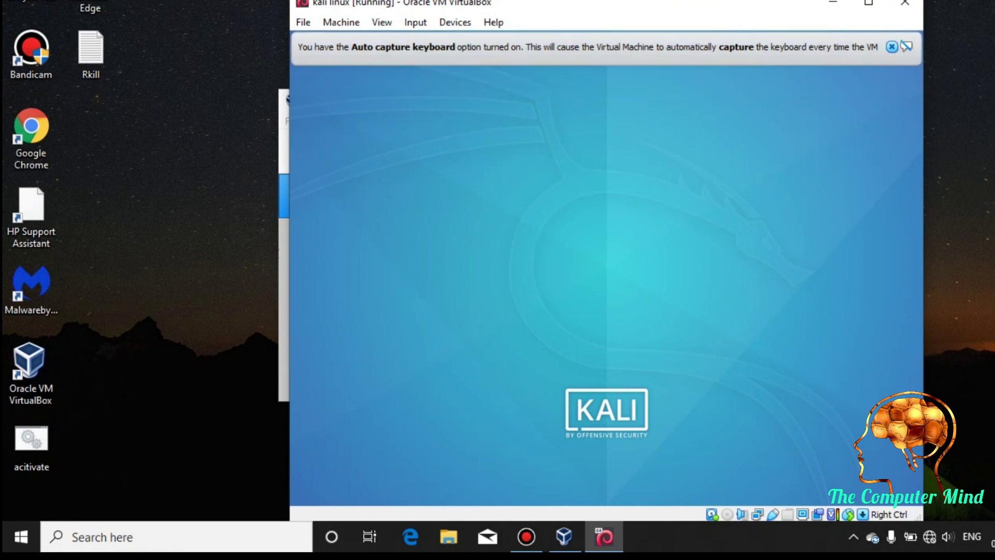
click(892, 47)
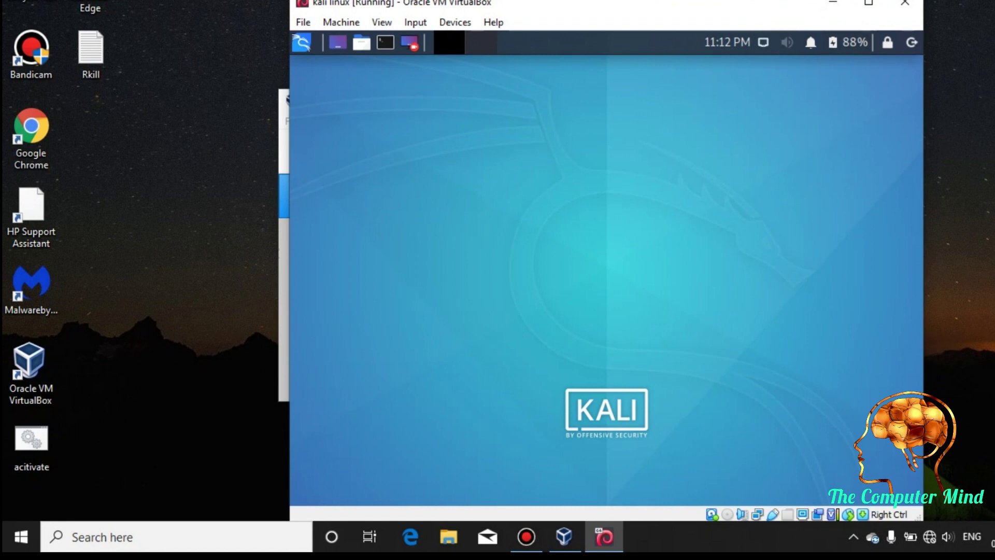
click(762, 42)
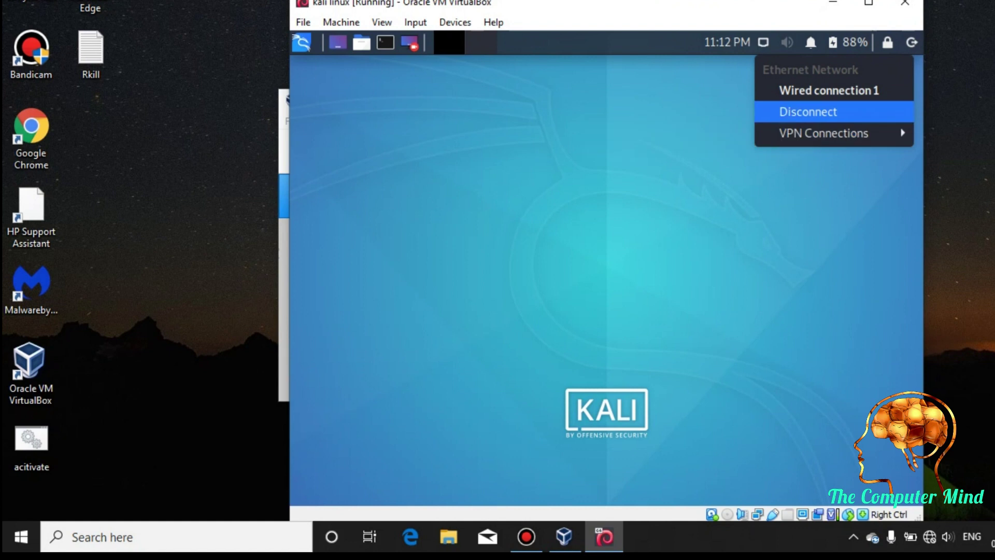
key(Return)
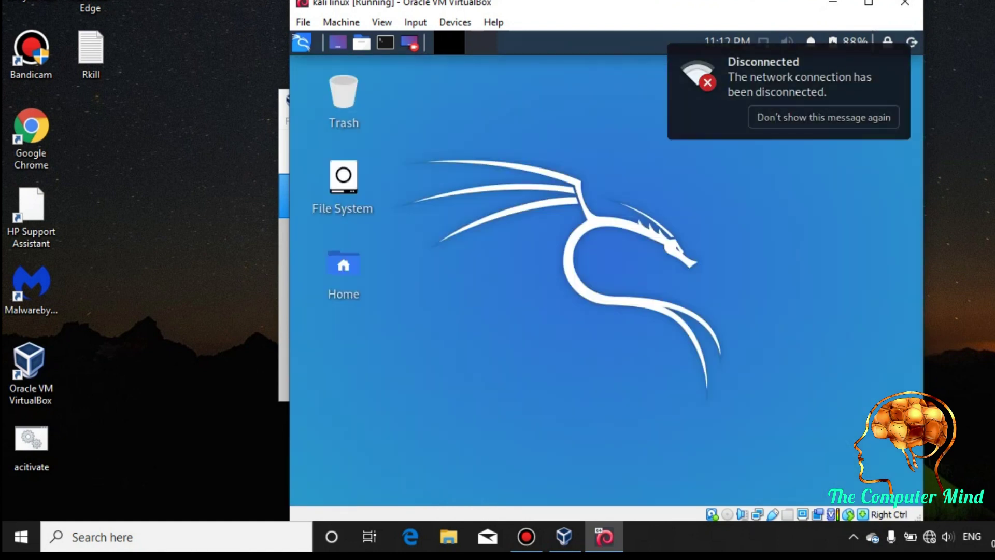
click(763, 42)
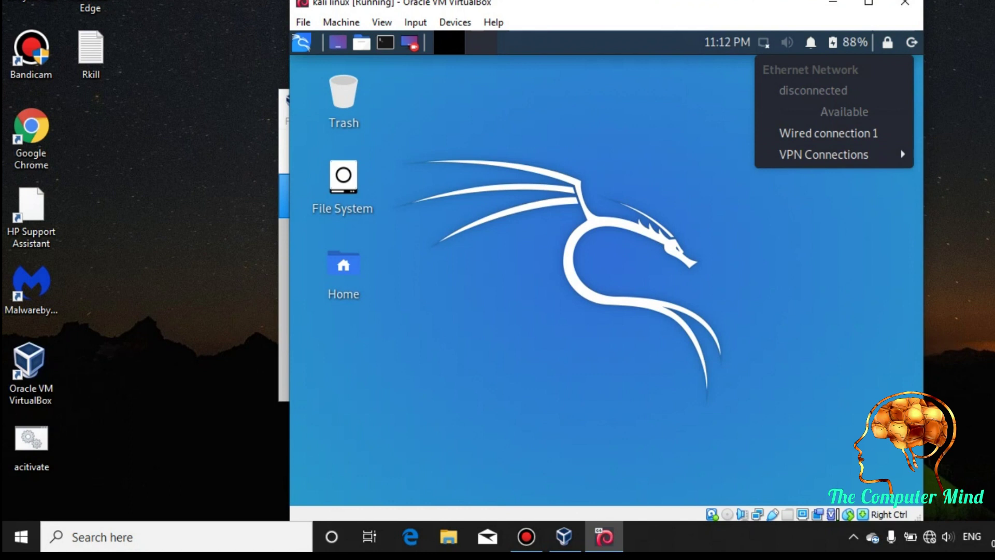
key(Escape)
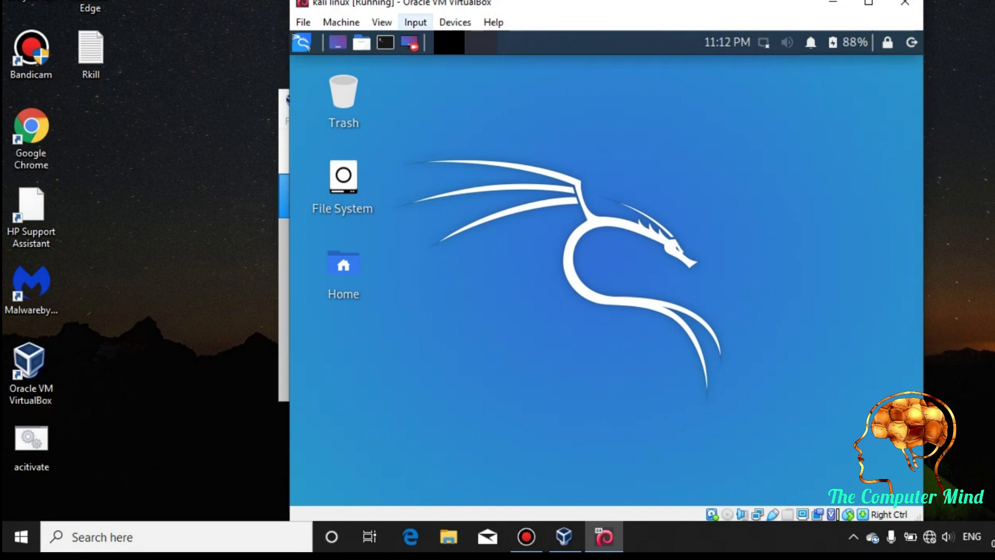
- Look through the VM's Devices menu and dismiss it without choosing anything
click(455, 21)
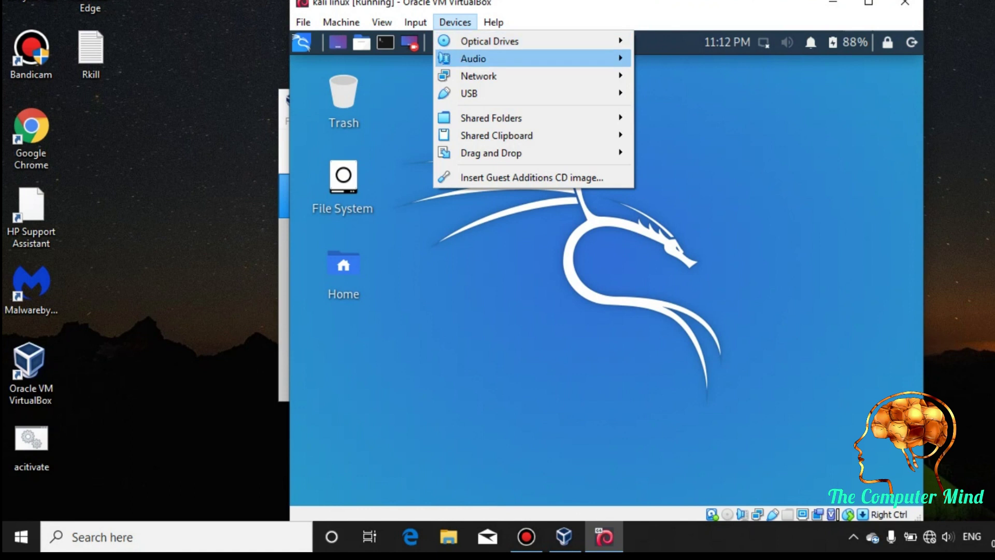
mouse_move(473, 58)
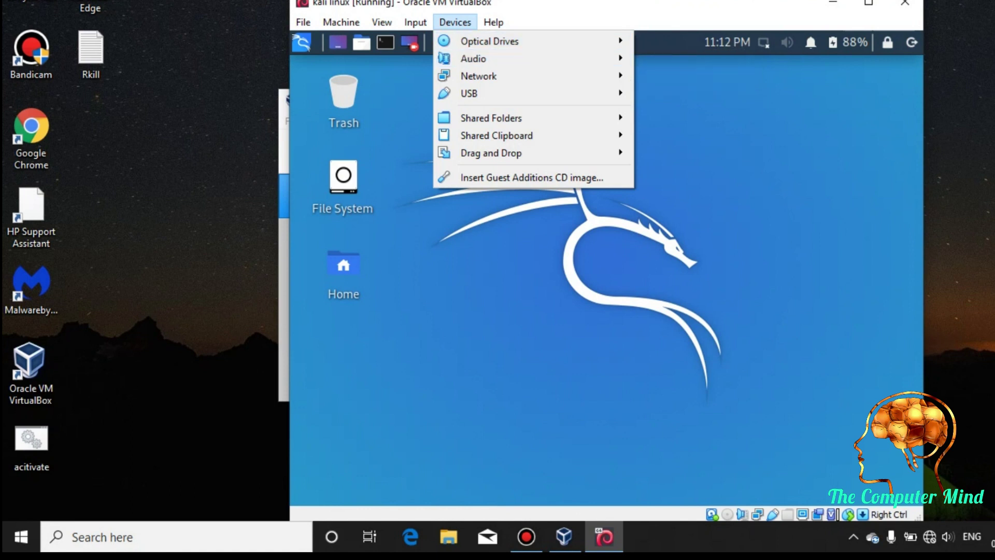
click(905, 3)
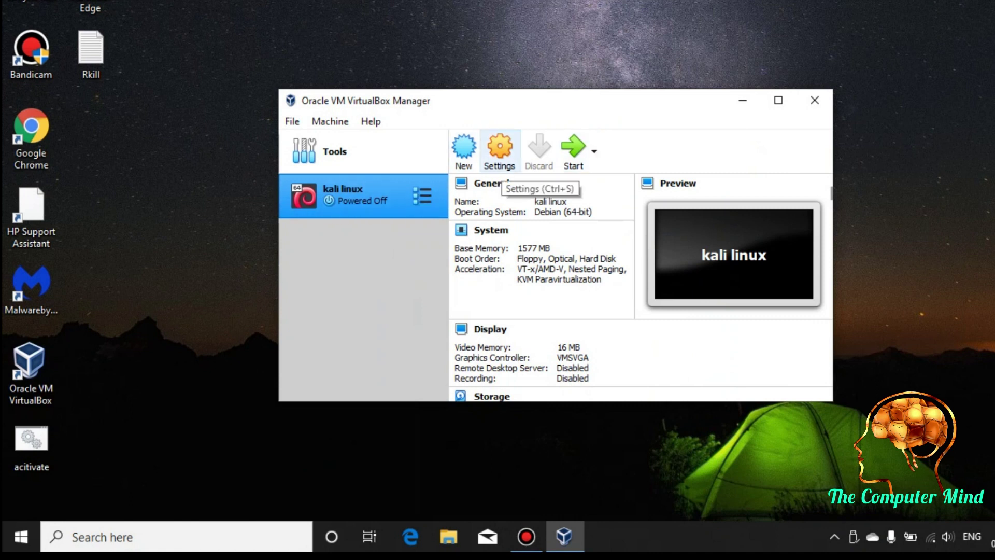
- Open the kali linux Network settings, keeping Adapter 1 attached to NAT
click(499, 153)
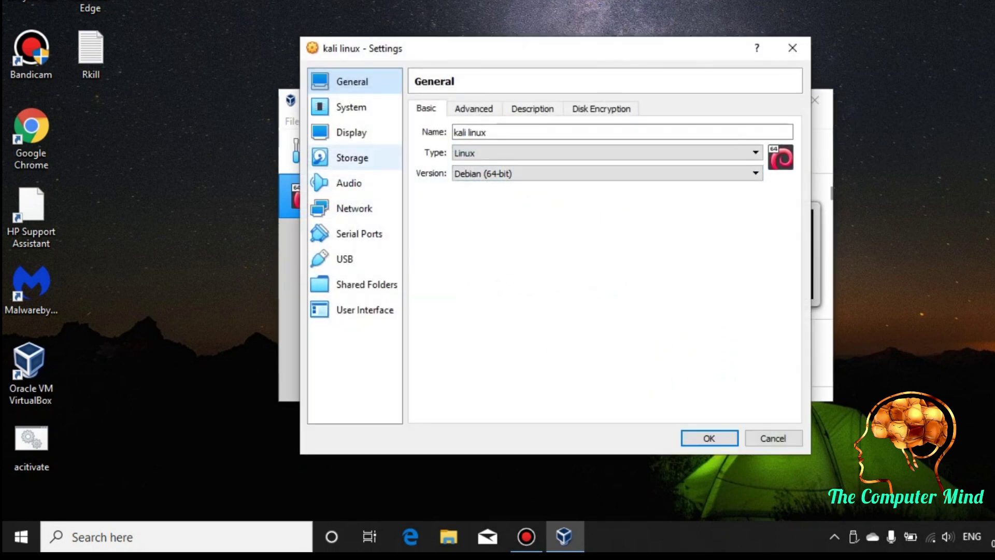
click(354, 207)
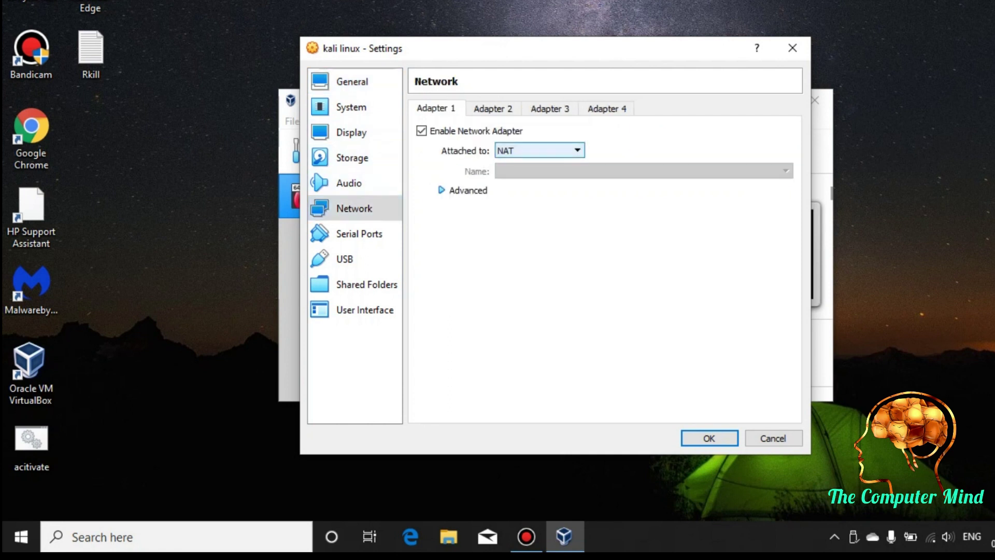
click(524, 150)
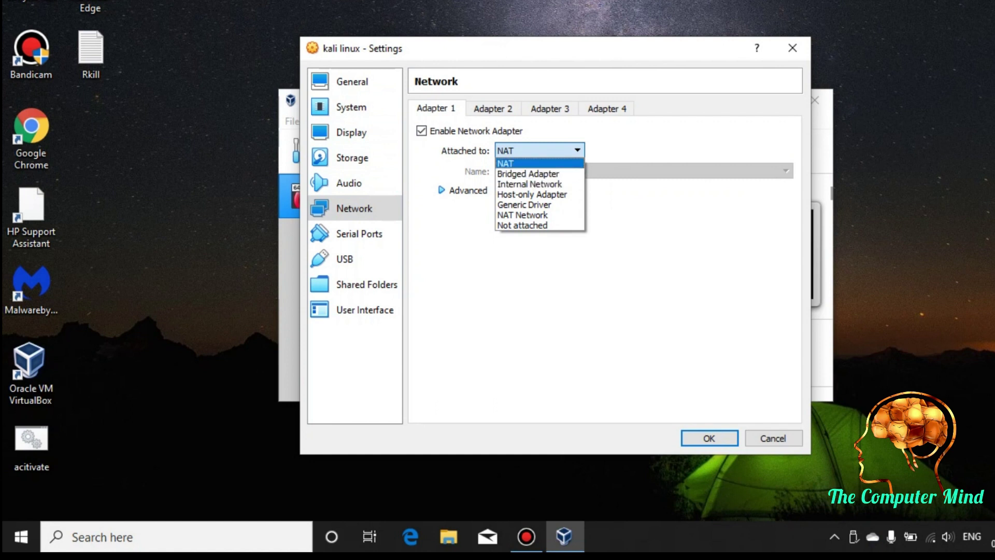
key(Return)
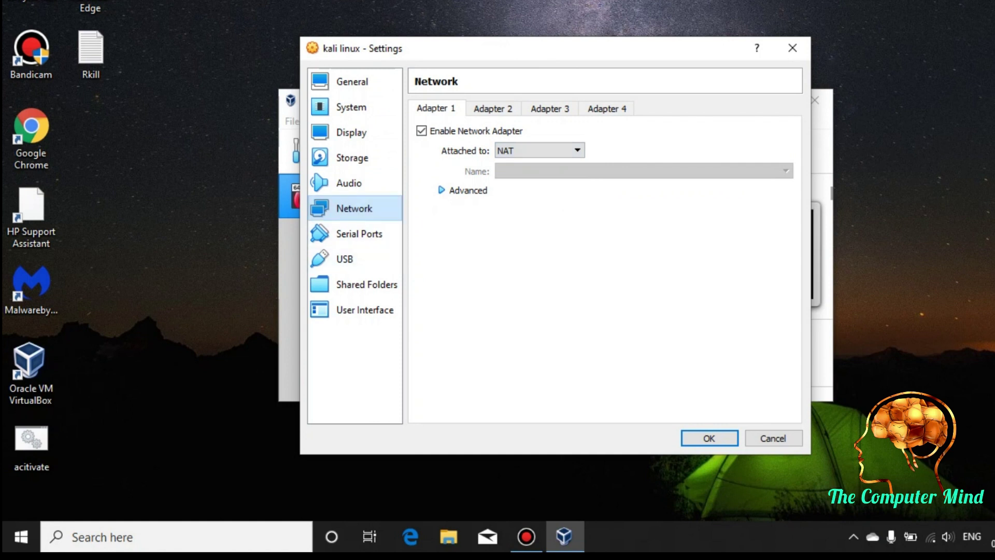
- Add USB filters for the Ralink 802.11 n WLAN and Broadcom Corp BCM43142A0 devices
click(345, 259)
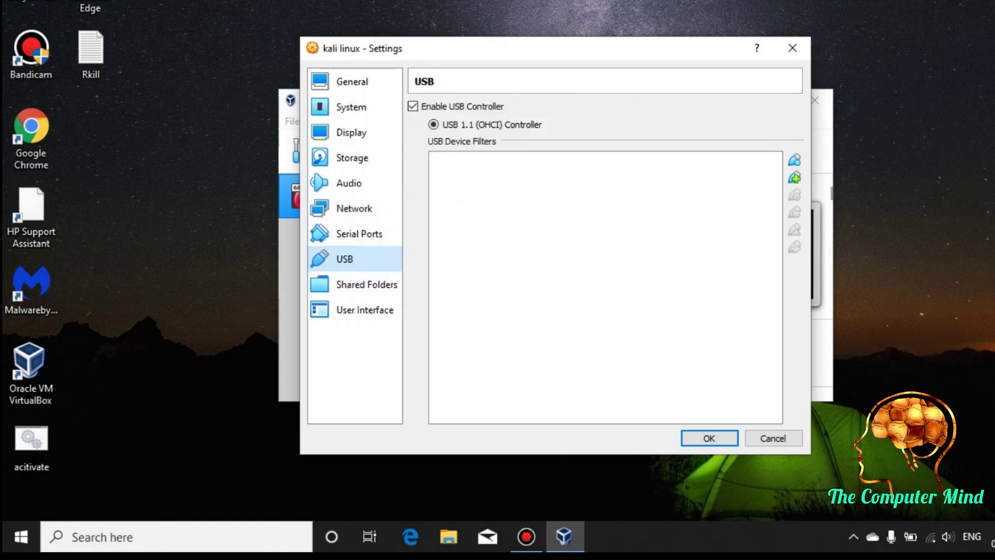
click(794, 177)
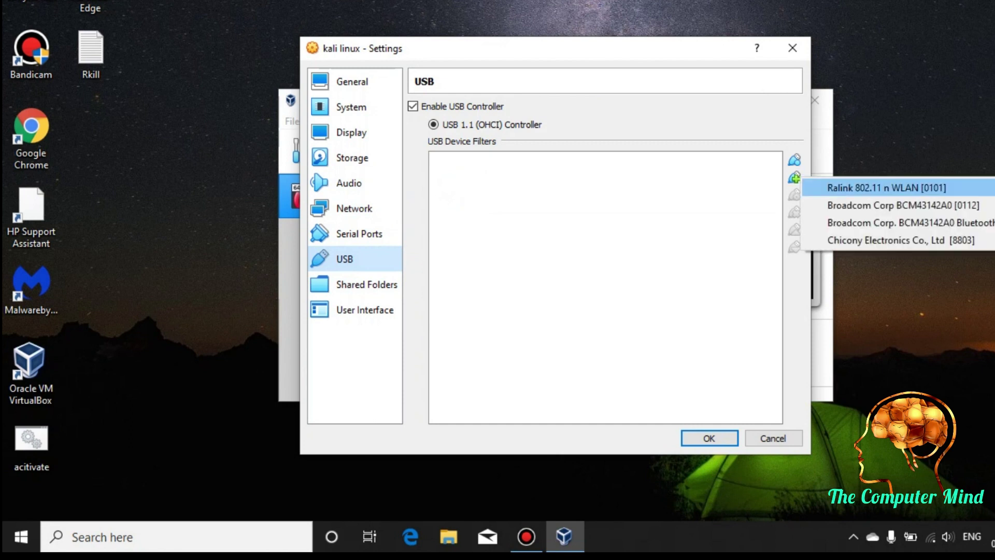
click(886, 187)
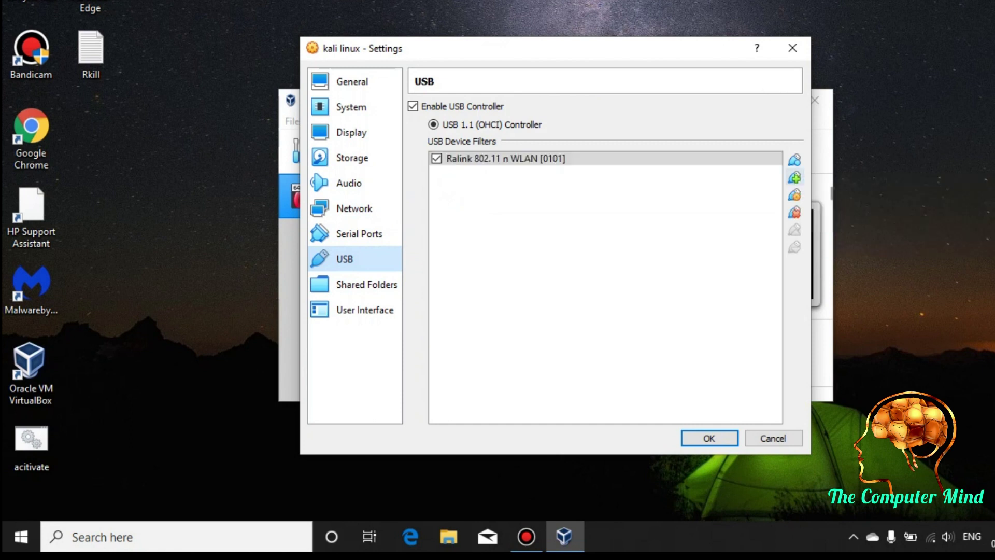
click(795, 177)
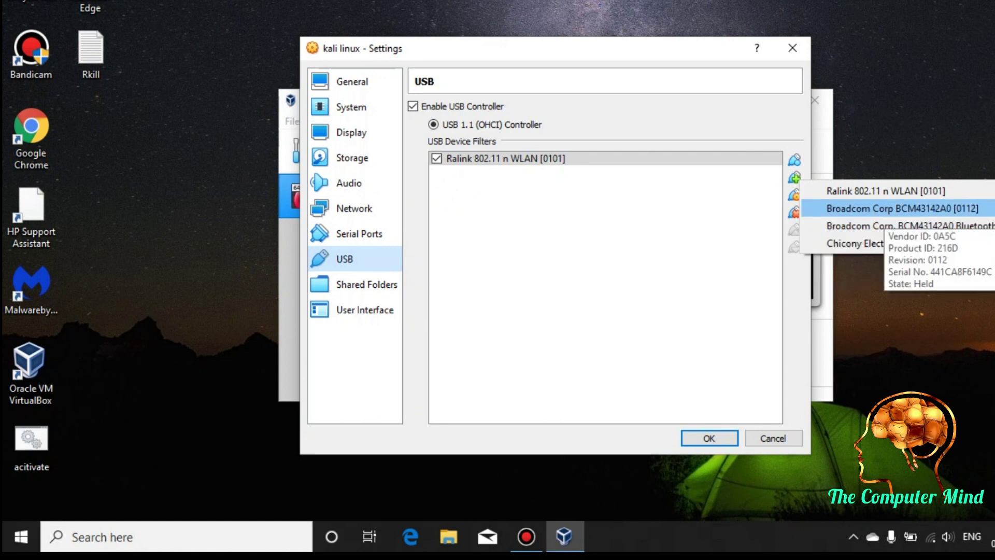
click(881, 208)
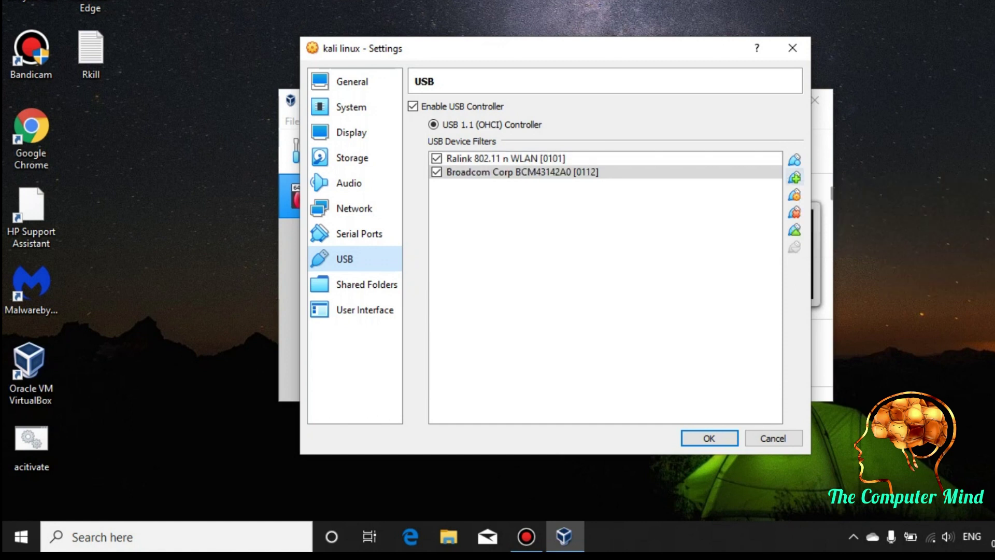
- Remove the duplicate Ralink filter and save the USB settings with OK
click(795, 178)
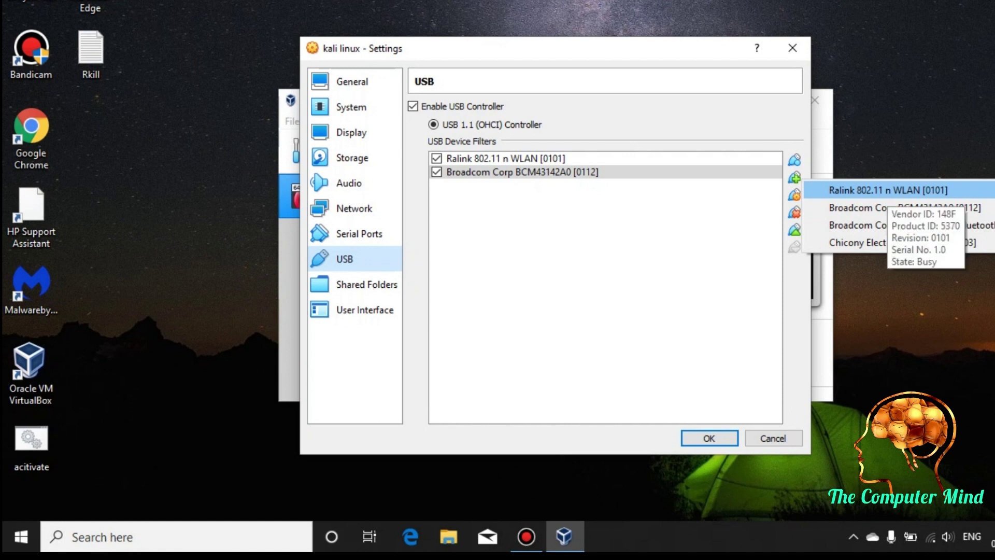
click(887, 191)
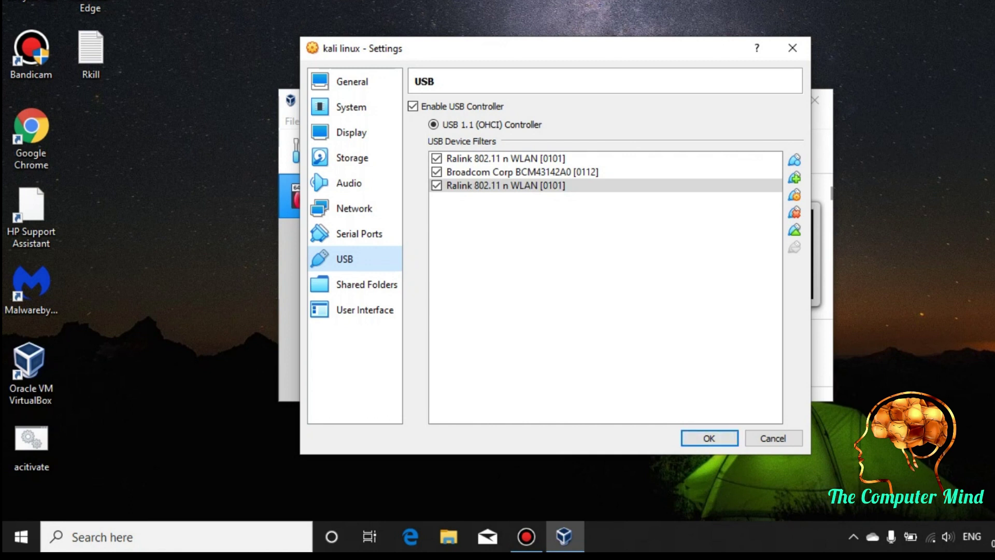
click(794, 212)
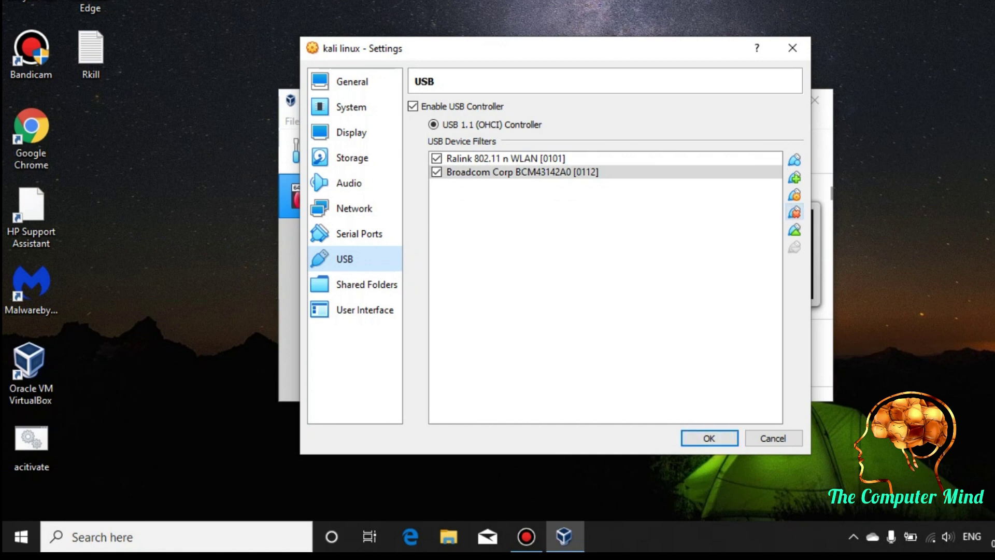
click(793, 177)
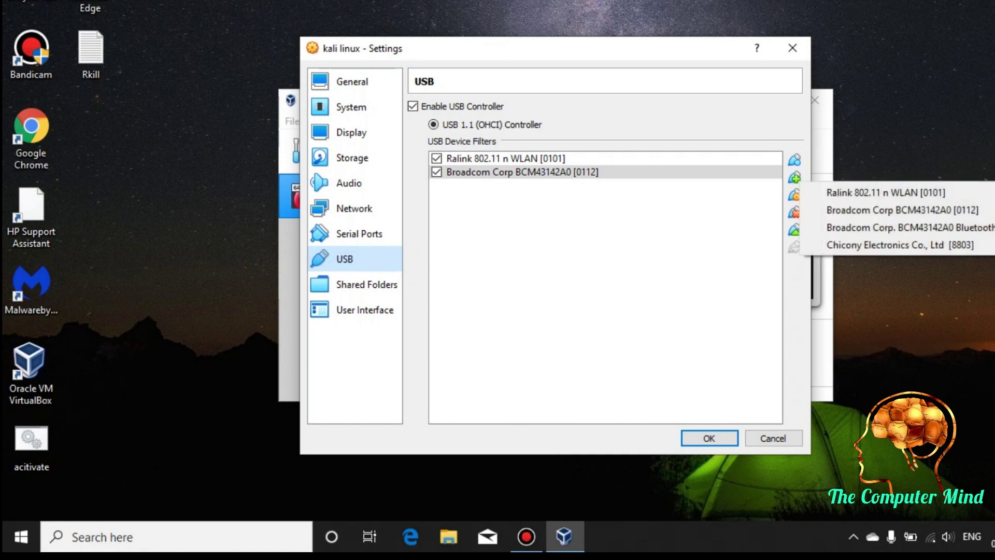
key(Escape)
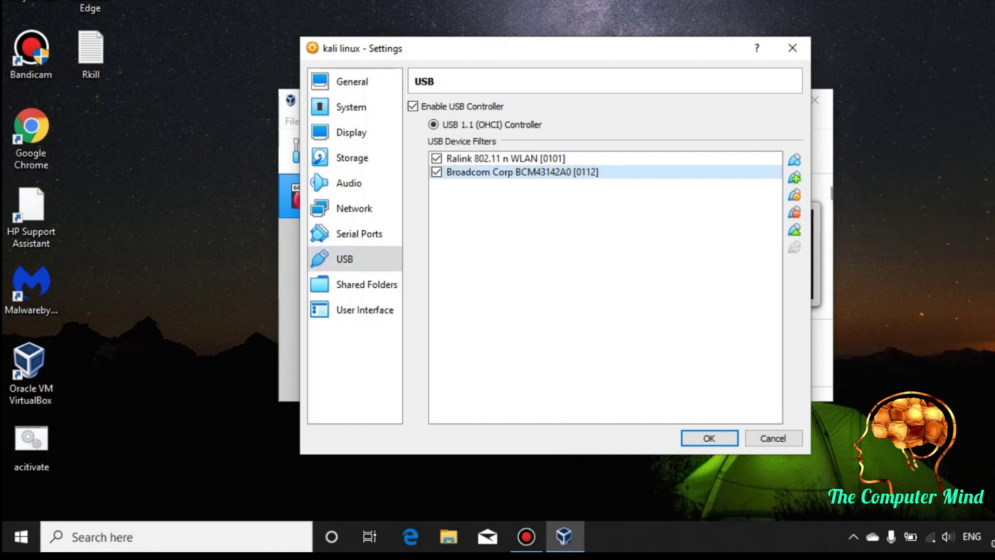
click(709, 438)
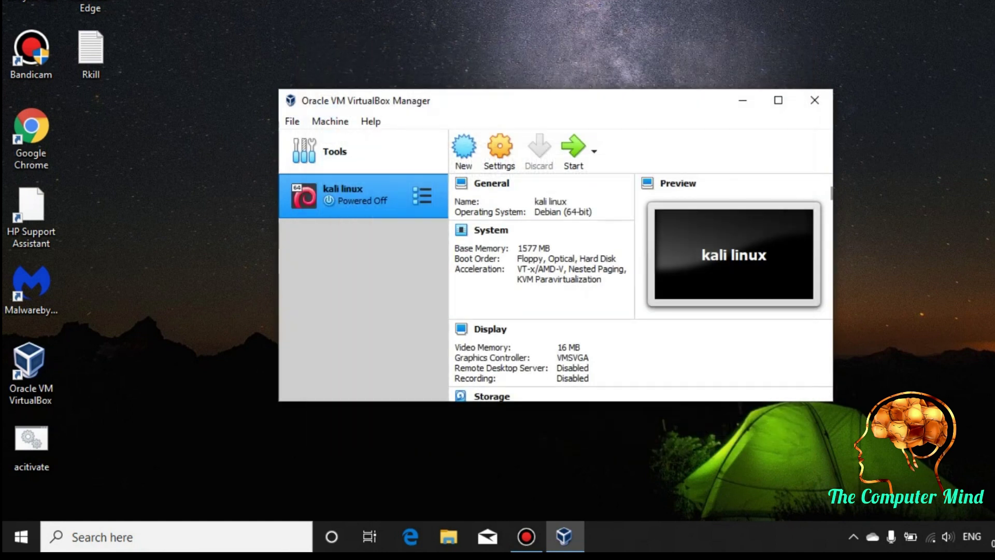
- Start the kali linux VM, log in as root, and dismiss the integration notification
click(573, 150)
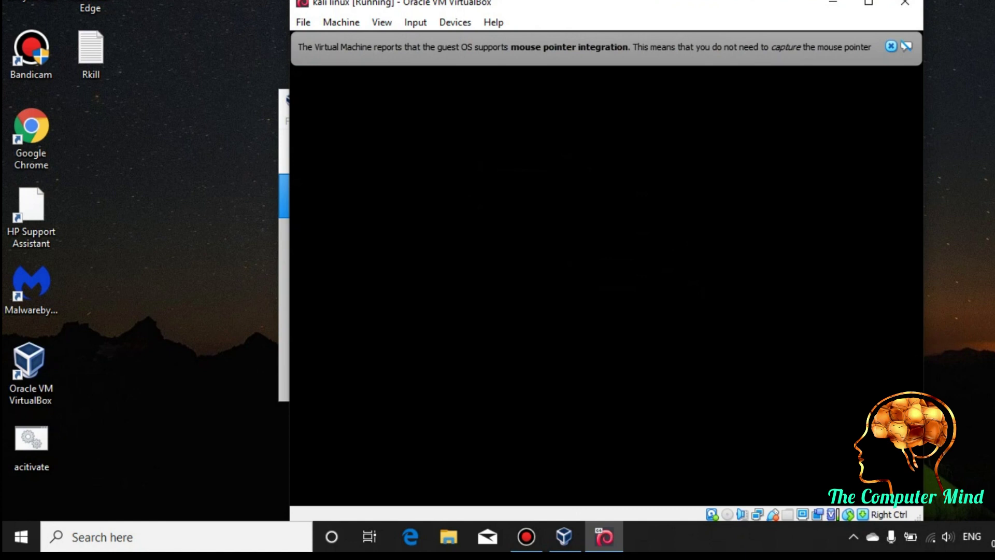
text(root)
key(Return)
text(••••••••)
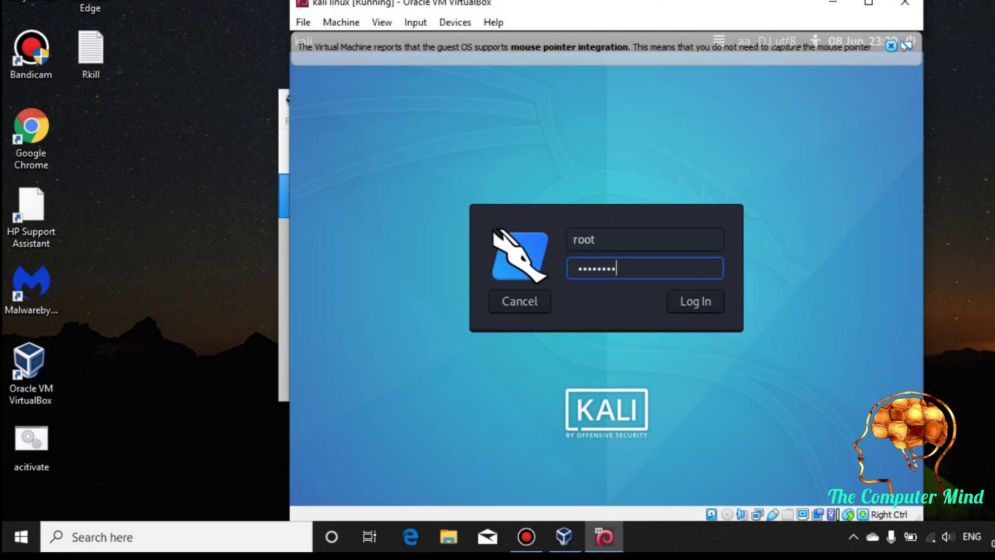
key(Return)
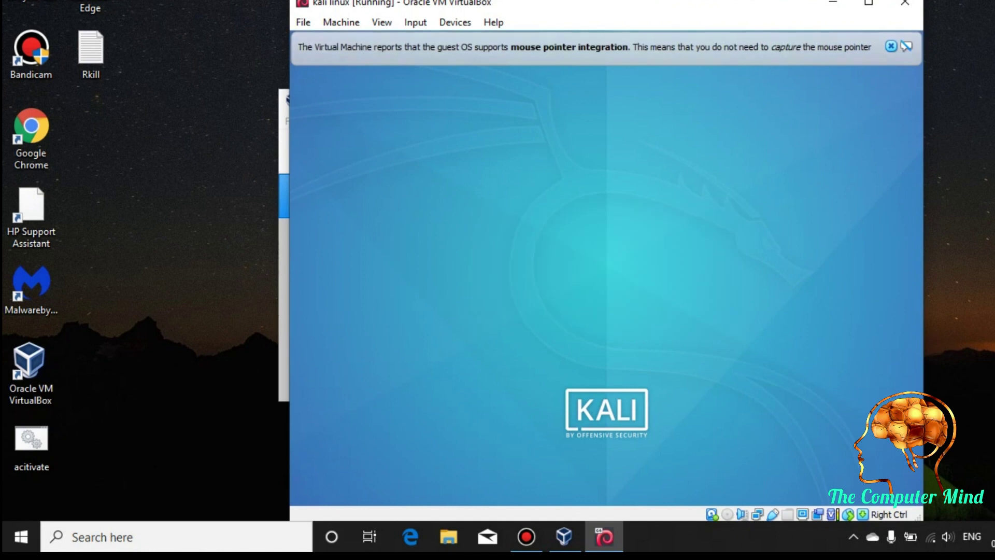
click(890, 46)
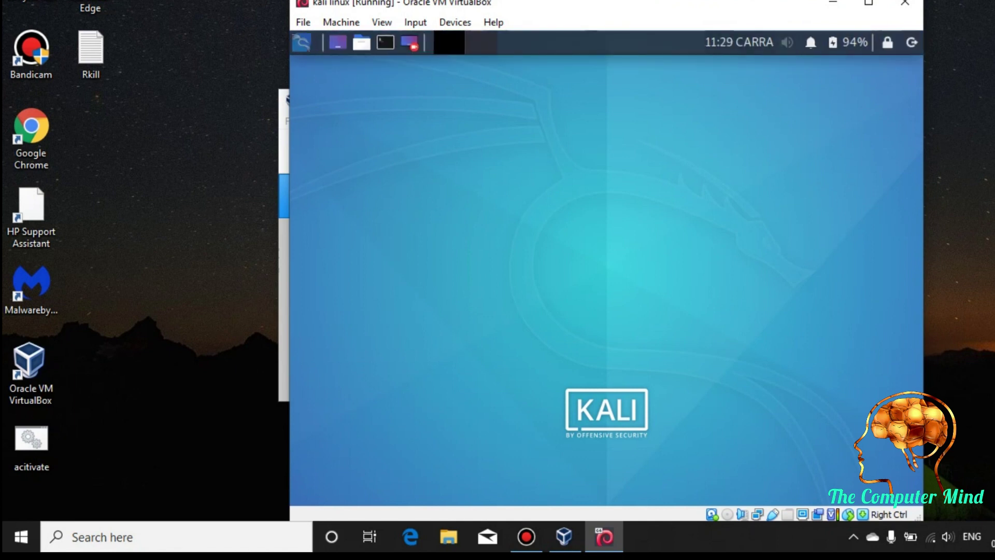
mouse_move(738, 42)
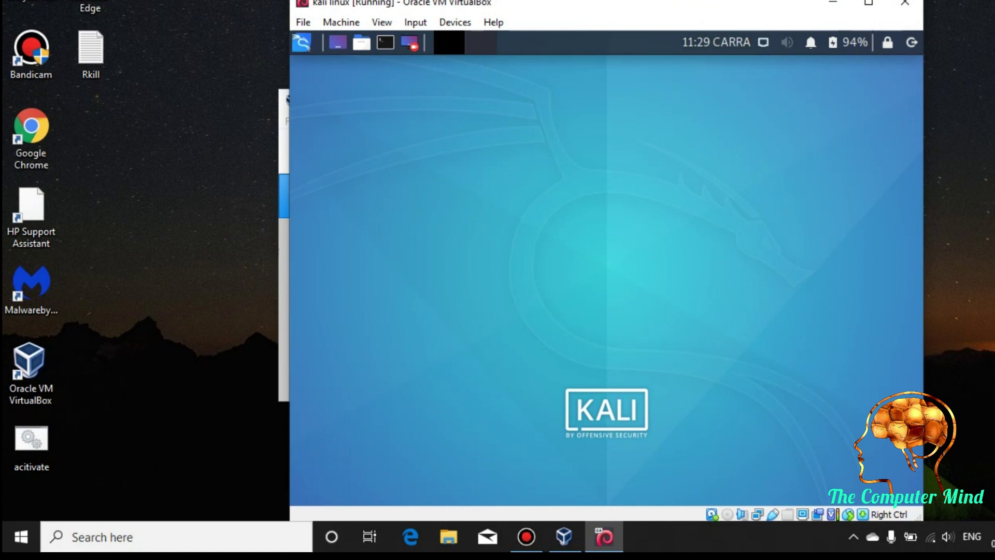
- Check the guest's network connections, then open a terminal with enlarged text
click(763, 42)
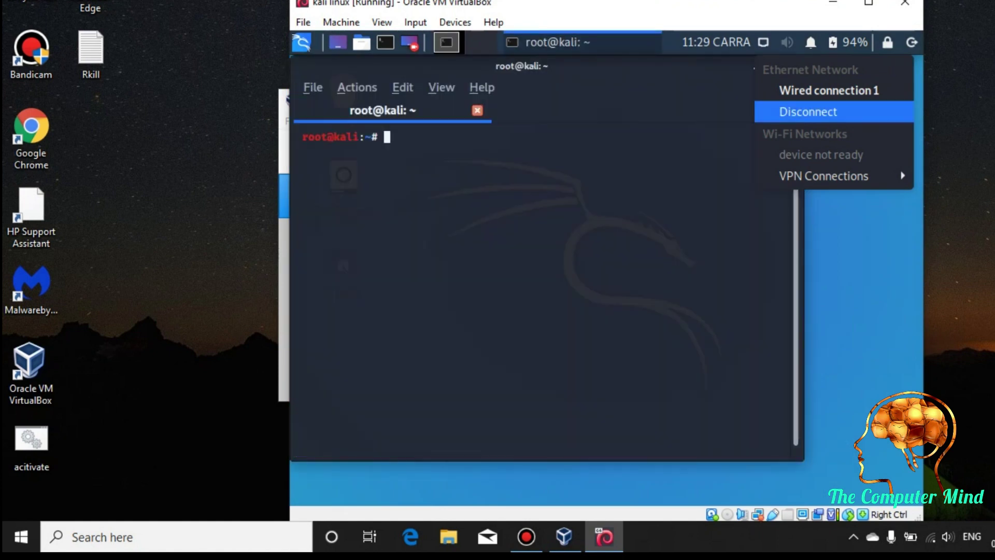
key(Escape)
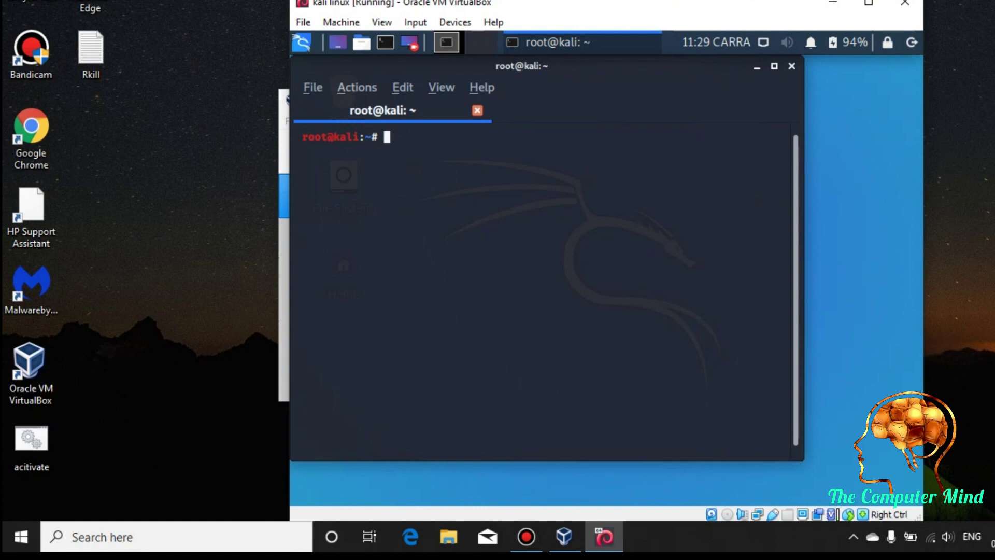
click(931, 537)
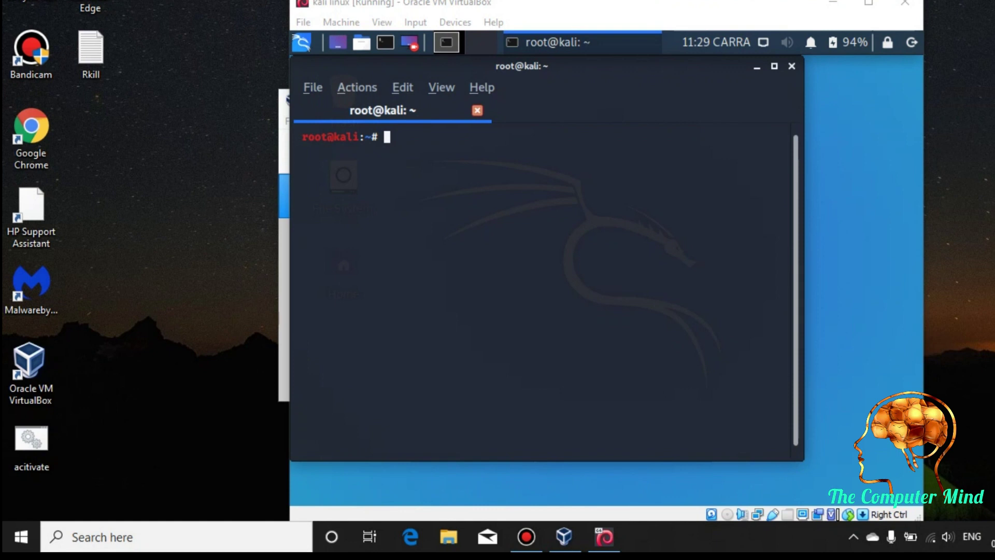
key(ctrl+plus)
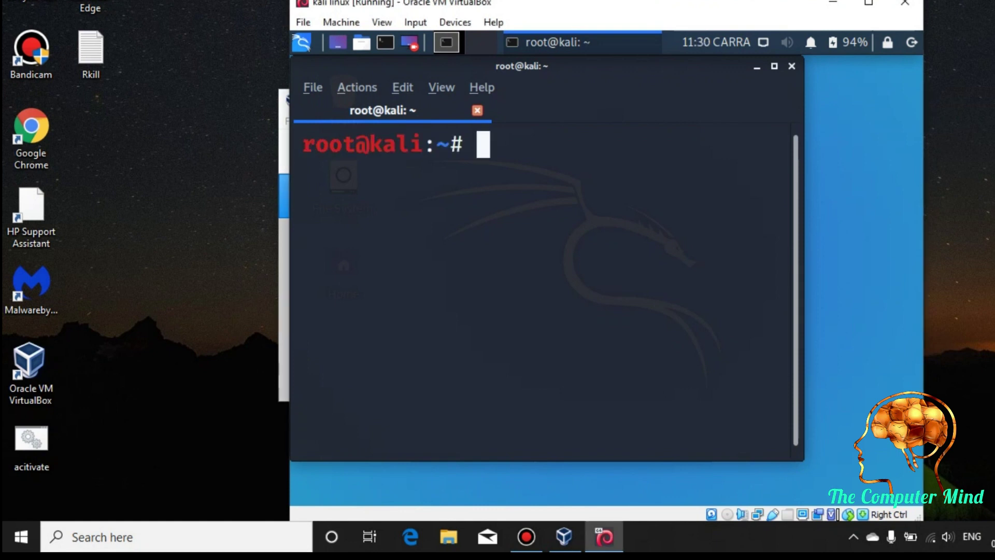
- Run ping google.com, stop it with Ctrl+Z once replies arrive, and close the terminal
text(ping )
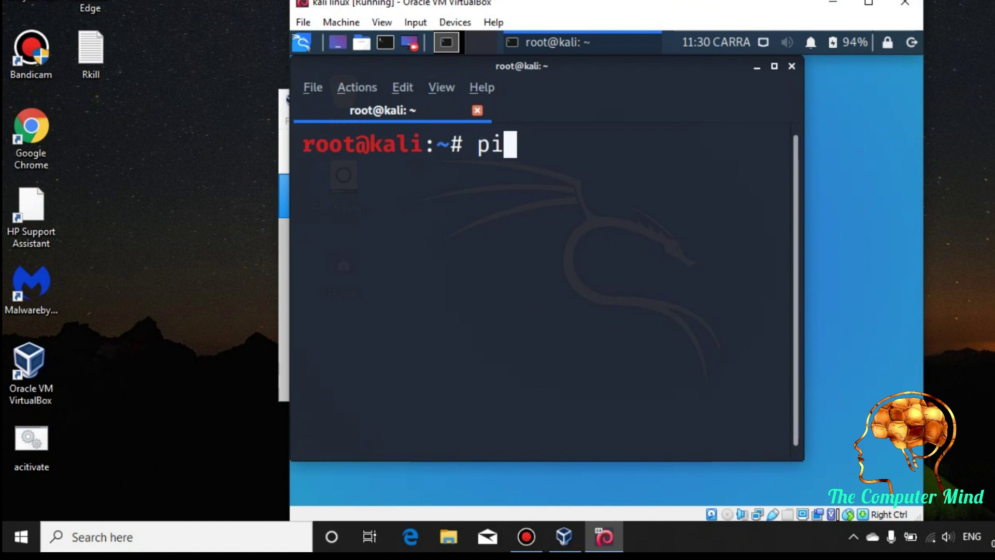
text(go)
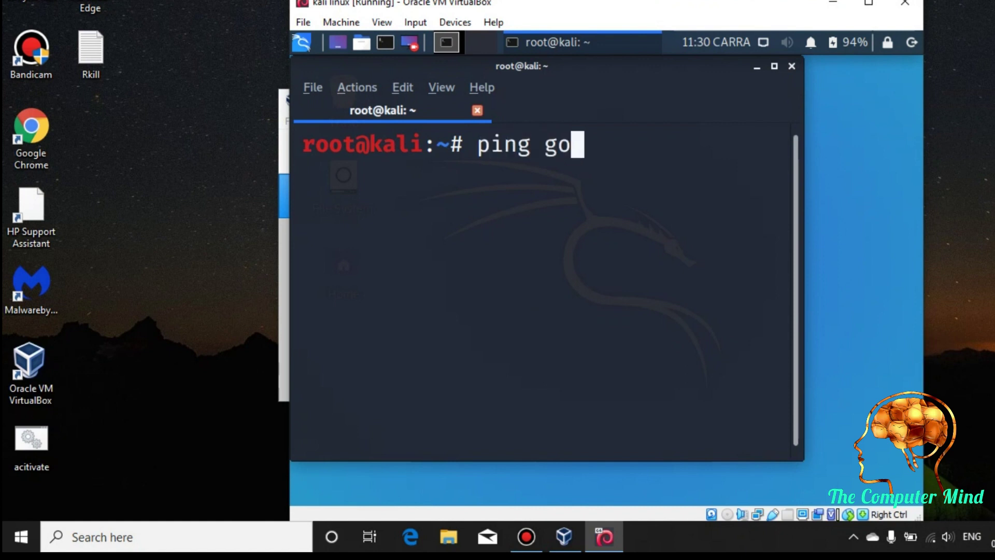
text(ogle)
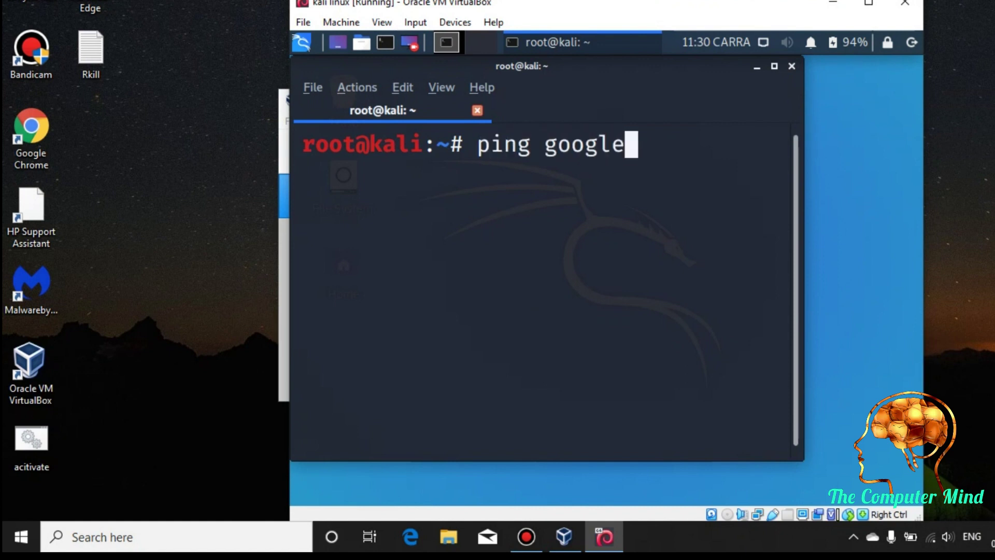
text(.com)
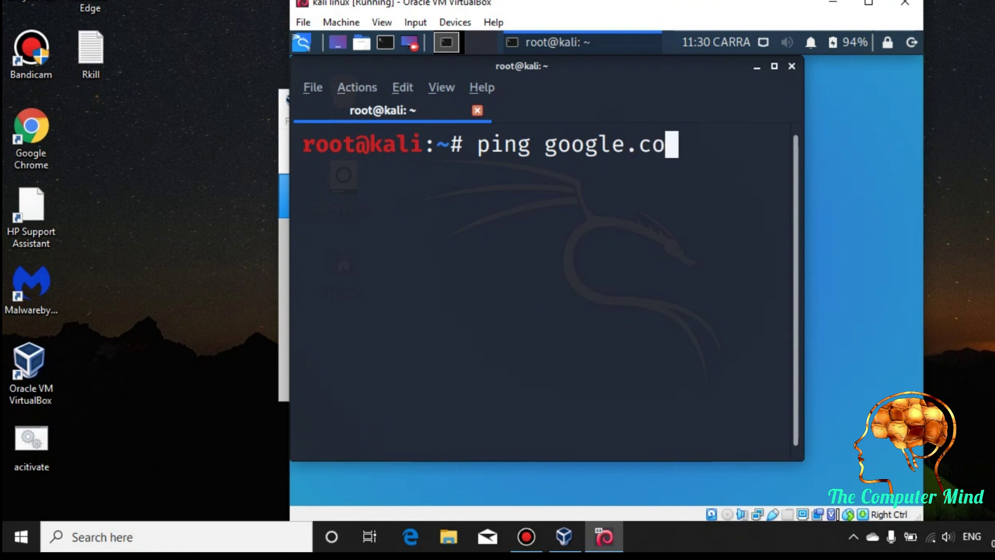
key(Return)
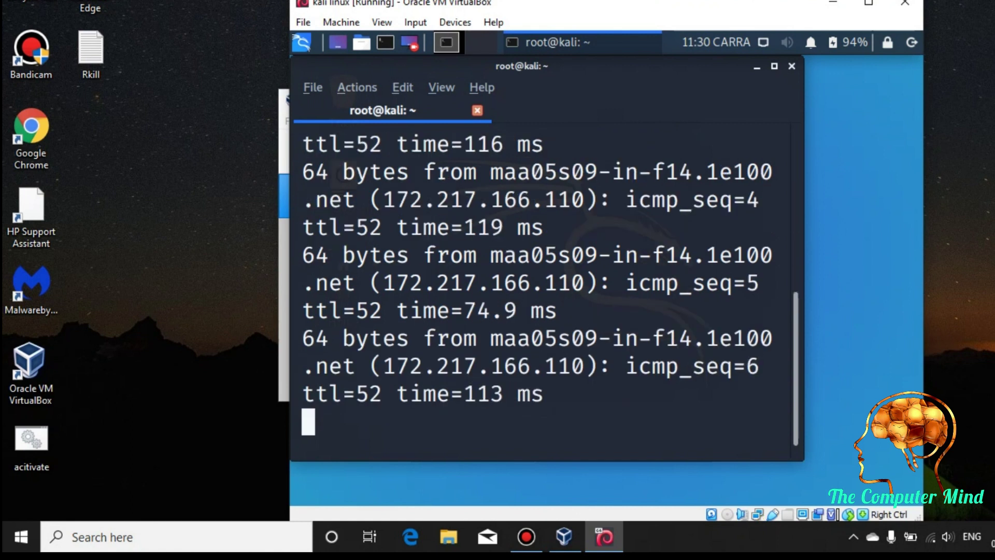
key(ctrl+s)
key(ctrl+z)
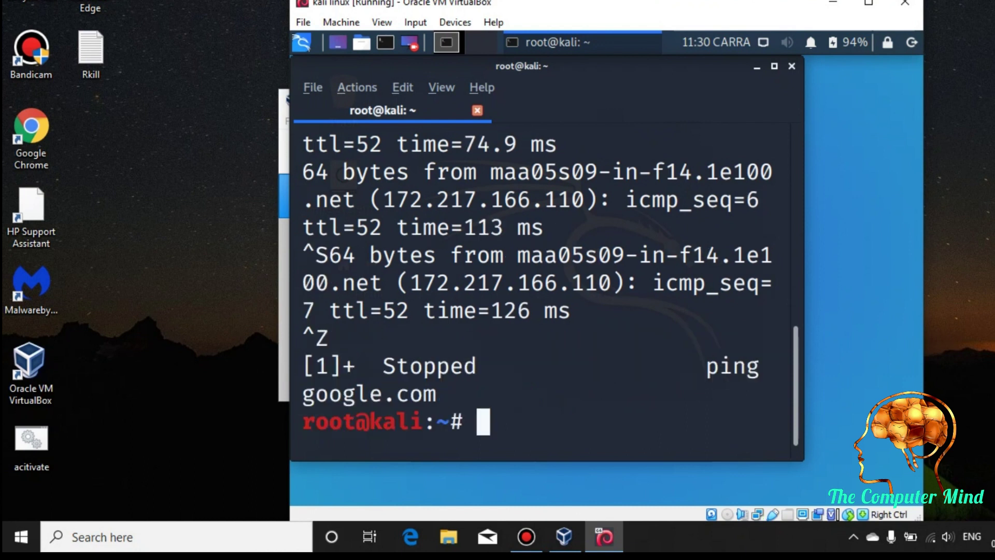
click(791, 66)
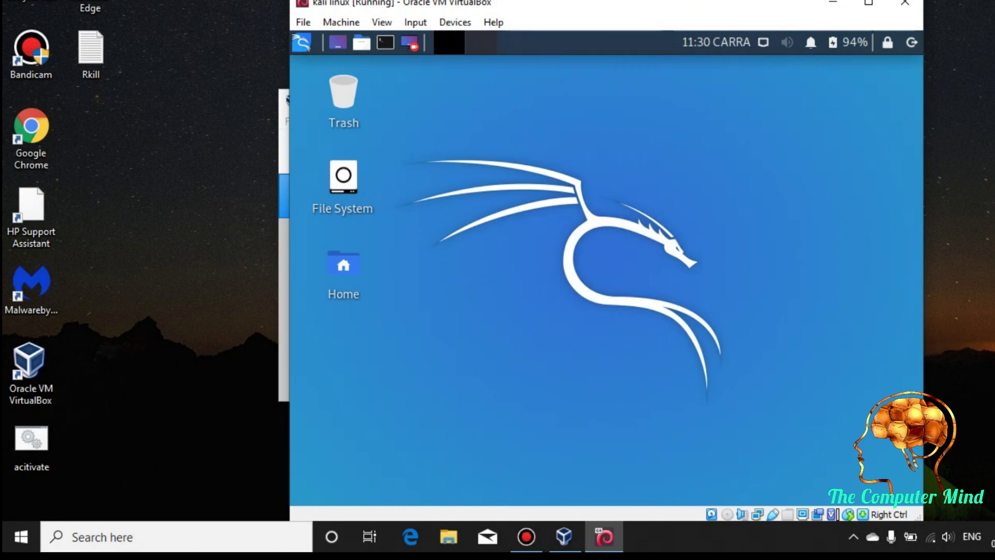
- Check the Kali network connections list, dismiss it, and open a fresh root terminal with Ctrl+Alt+T
click(762, 41)
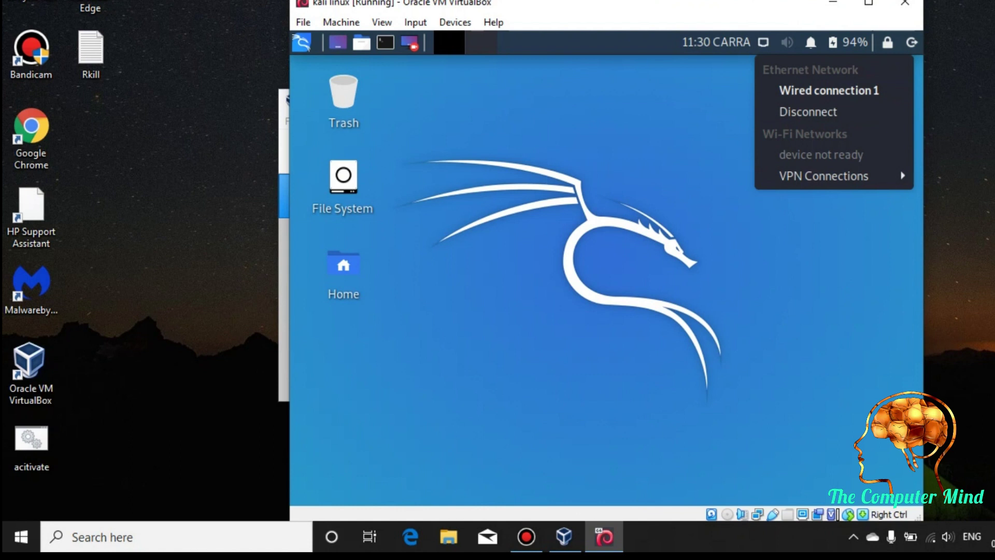
key(Escape)
key(ctrl+alt+t)
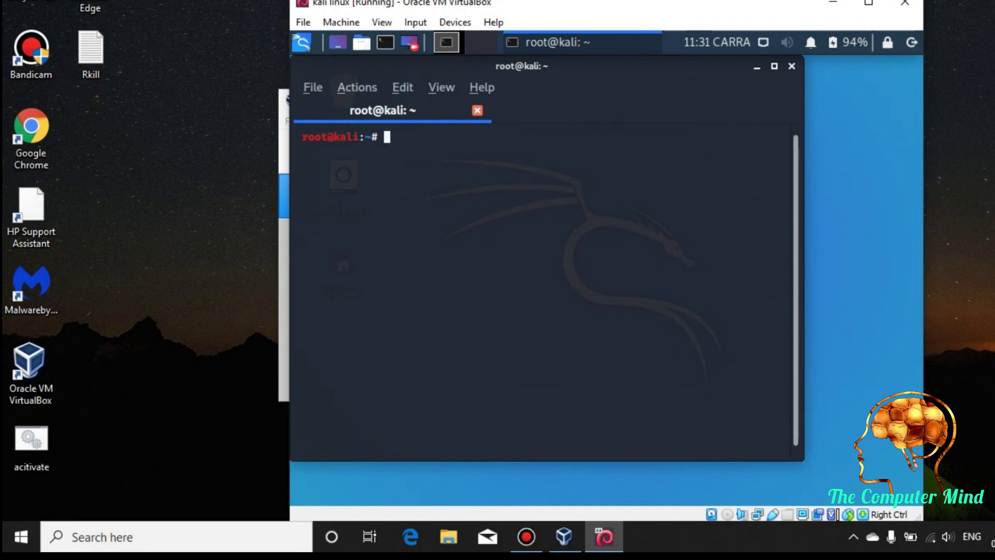
- Enlarge the terminal font and run 'apt-get update' in the root terminal
key(ctrl+plus)
key(ctrl+plus)
key(ctrl+plus)
key(ctrl+plus)
key(ctrl+plus)
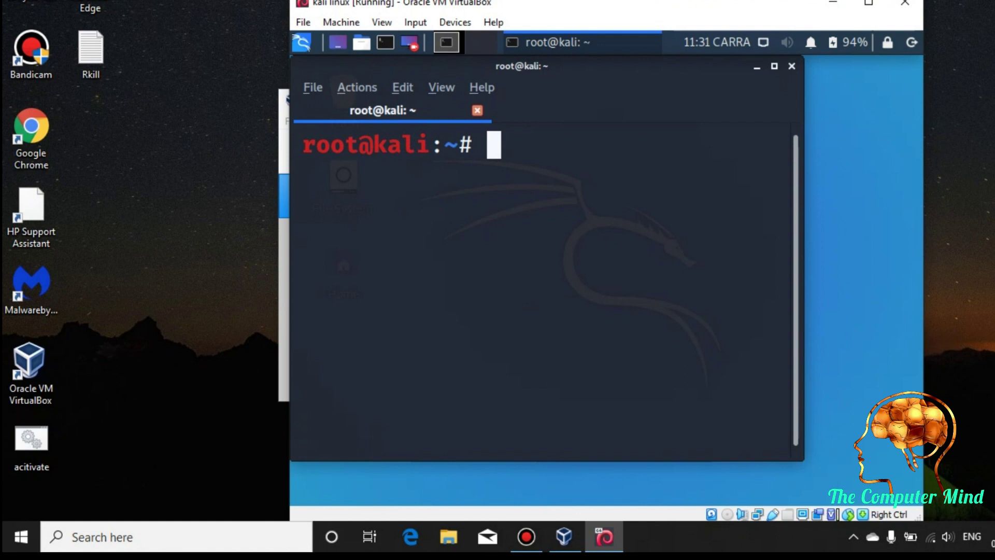
text(a)
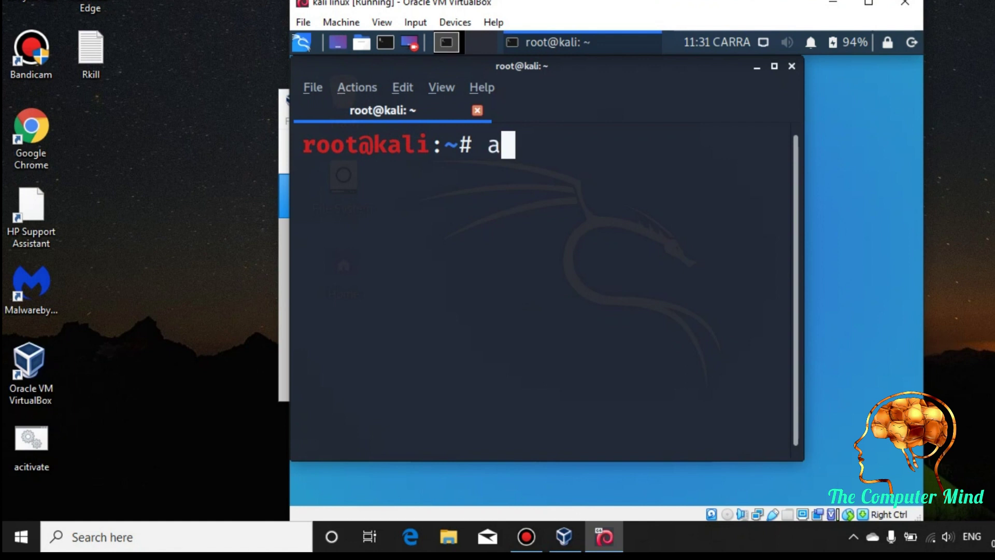
text(pt-)
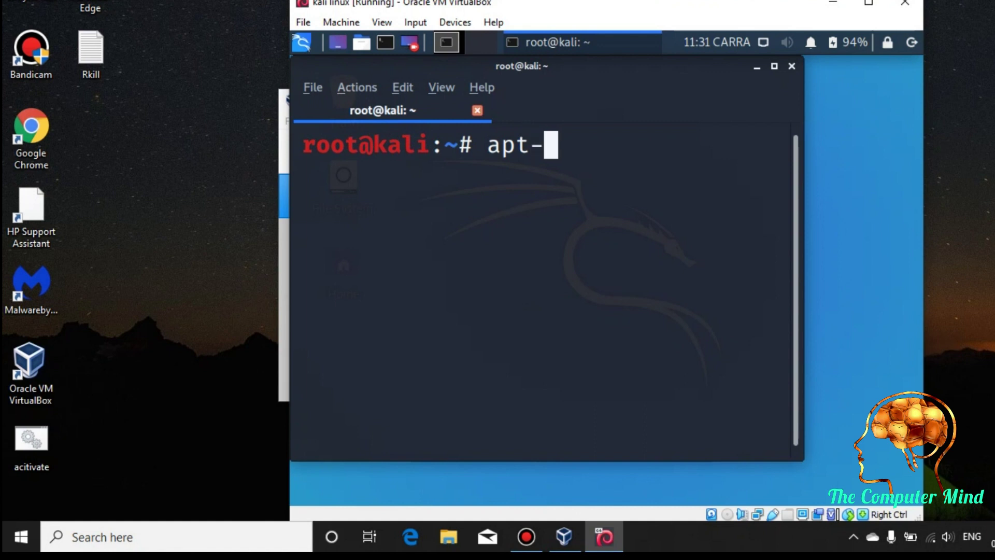
text(get updat)
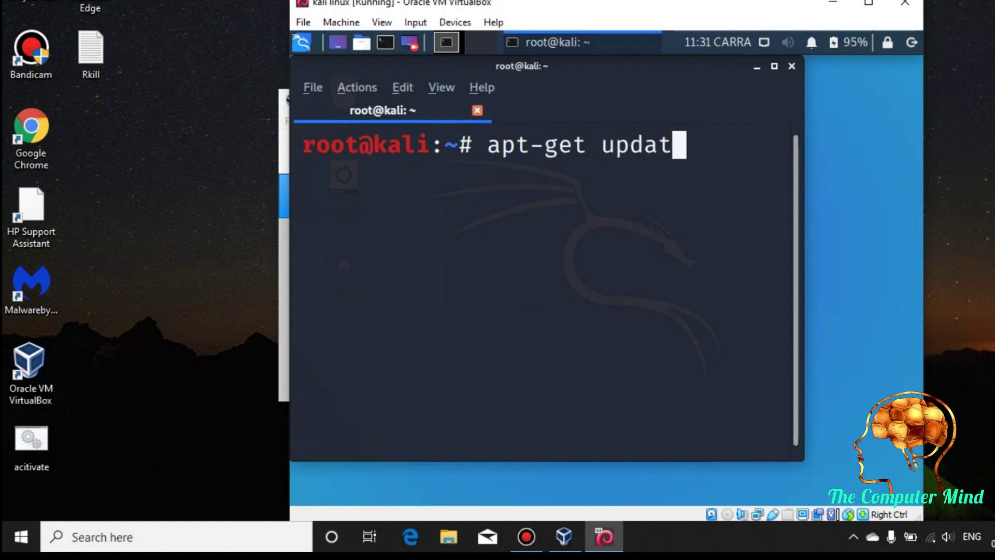
text(e)
key(Return)
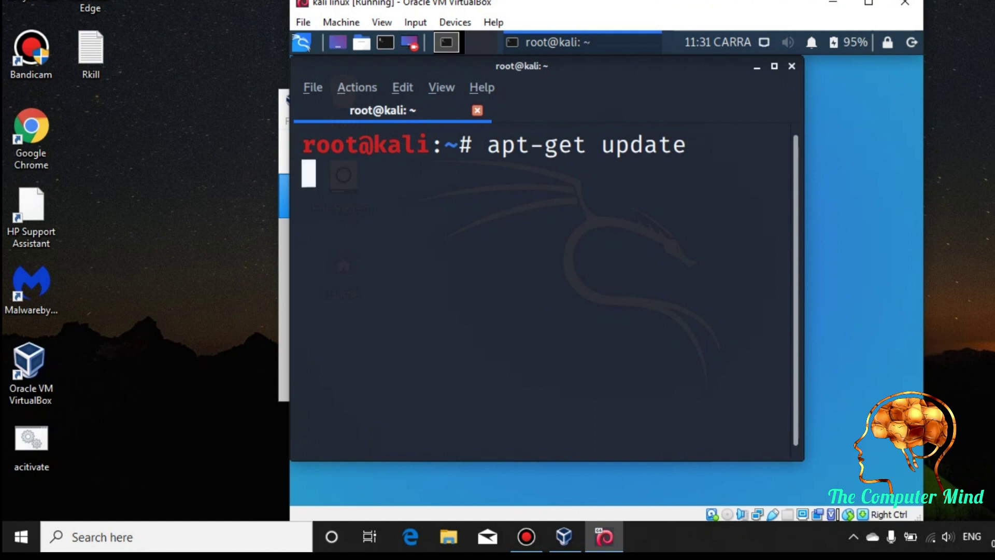